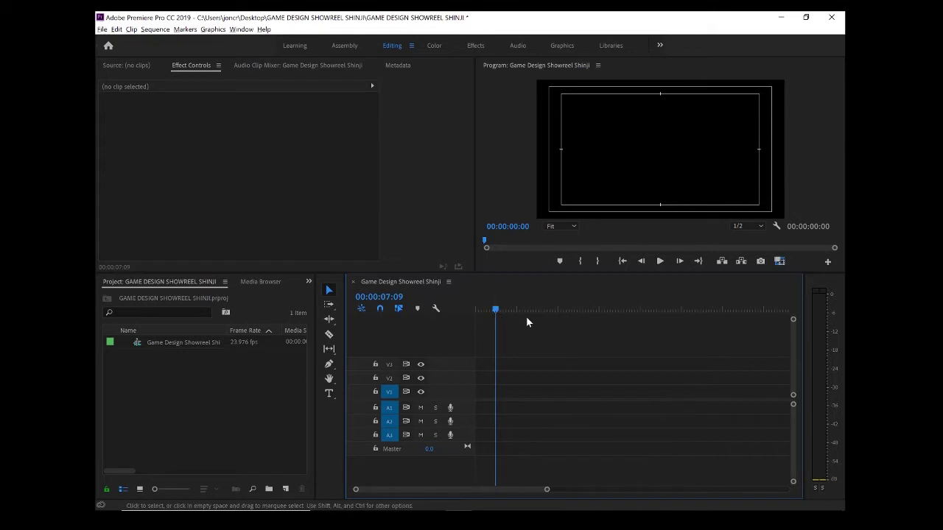
# Move the timeline playhead to 00:00:00:14 and open the media import dialog with its file list widened
pyautogui.moveTo(496, 311); pyautogui.dragTo(476, 312)
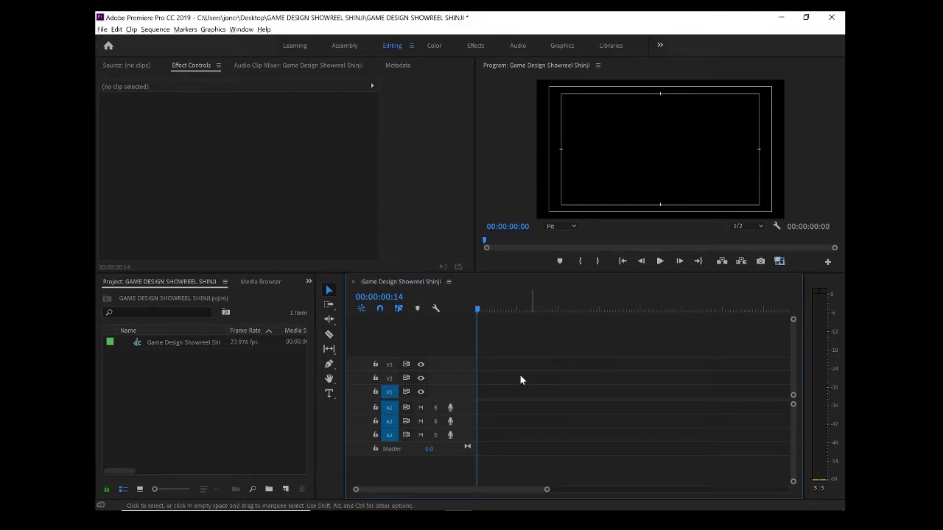
pyautogui.rightClick(189, 374)
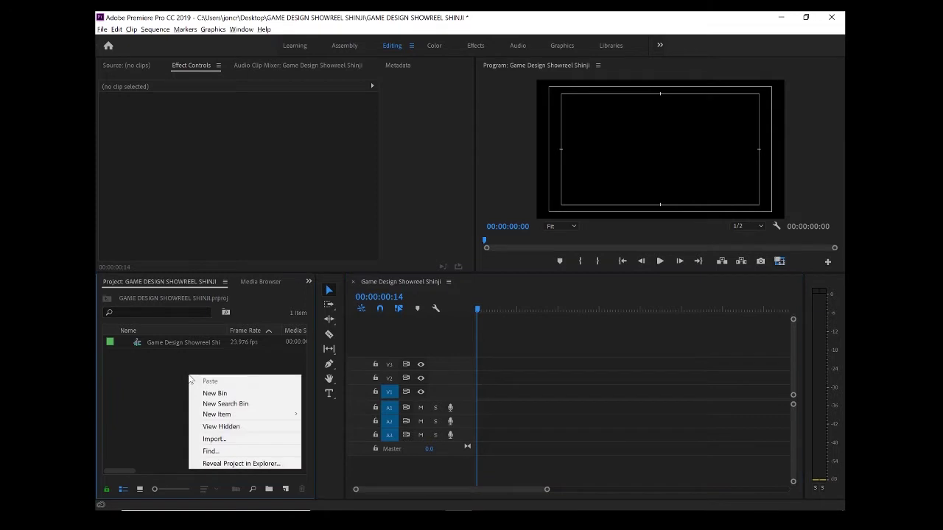
pyautogui.click(221, 440)
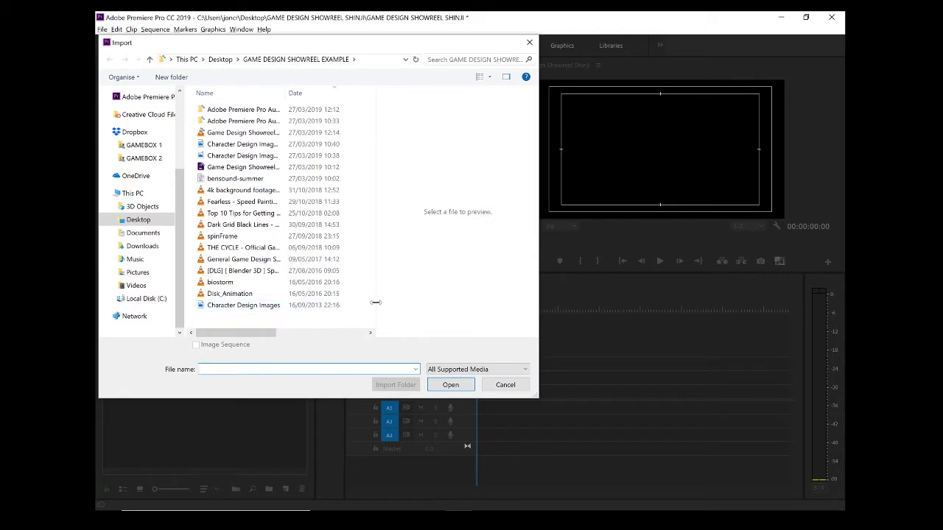
pyautogui.moveTo(376, 305); pyautogui.dragTo(431, 305)
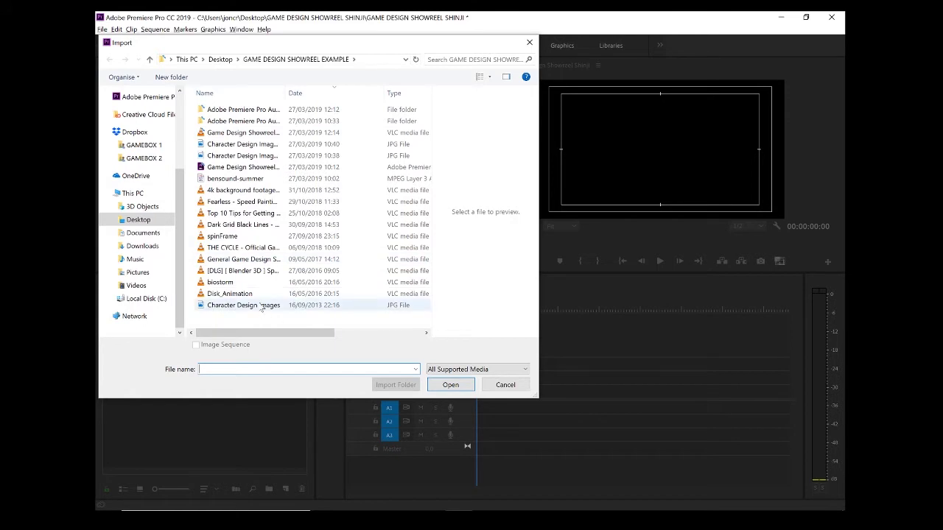
pyautogui.hotkey('alt', 'Tab')
pyautogui.press('Tab')
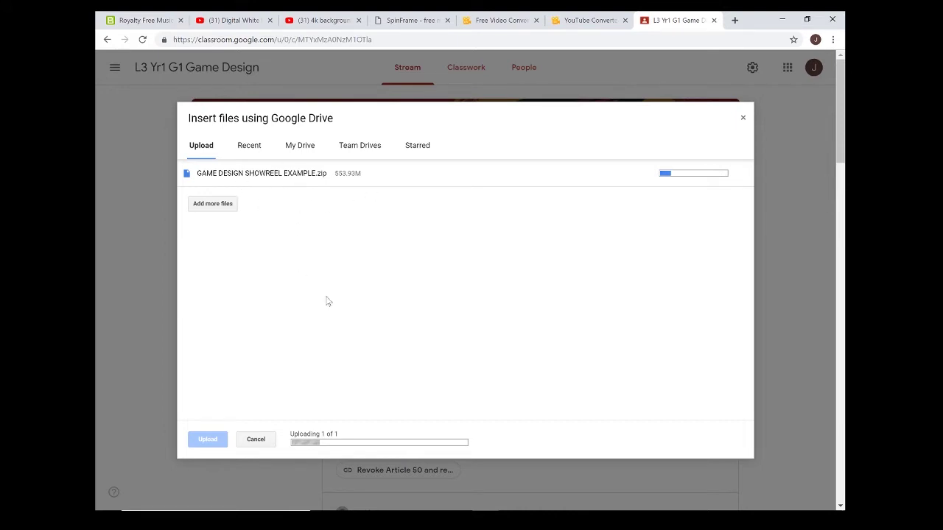
pyautogui.hotkey('alt', 'Tab')
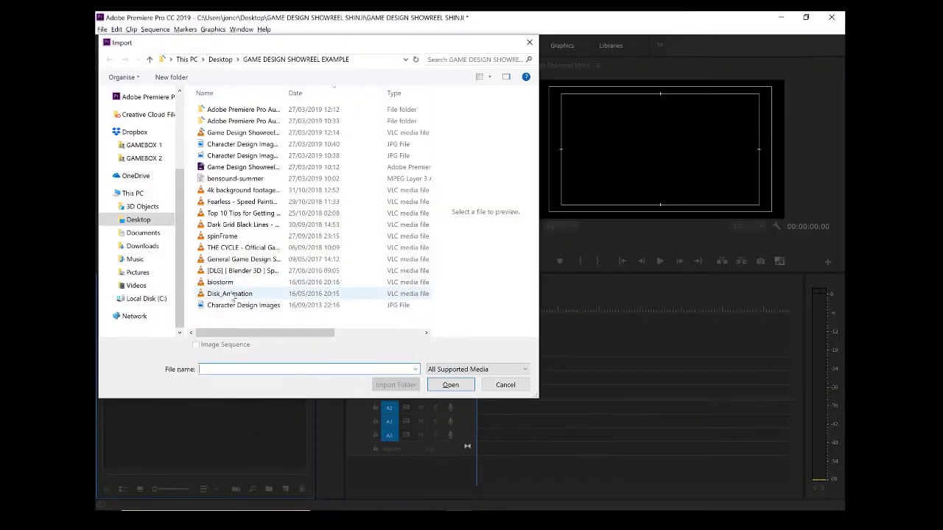
# Preview the background, overlay, gameplay, image and music files in the GAME DESIGN SHOWREEL EXAMPLE folder one by one
pyautogui.click(243, 191)
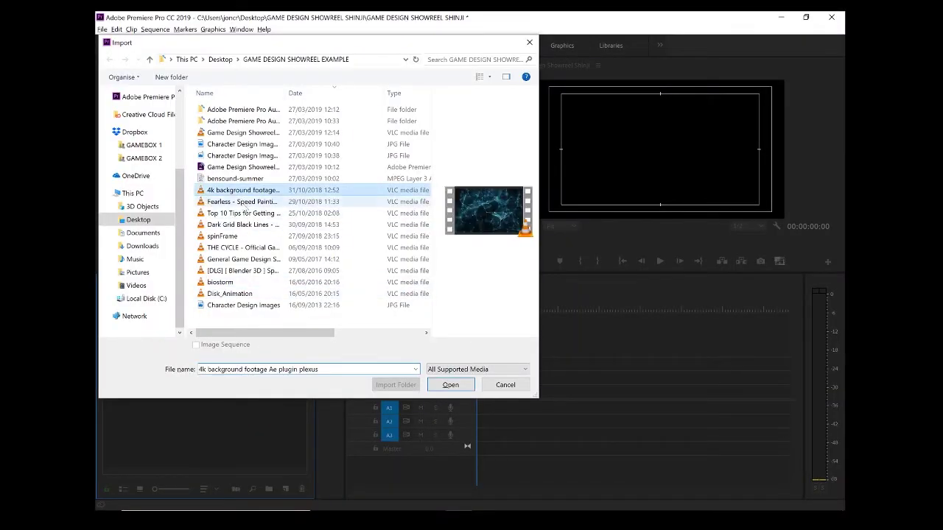
pyautogui.click(245, 212)
pyautogui.click(244, 214)
pyautogui.click(241, 226)
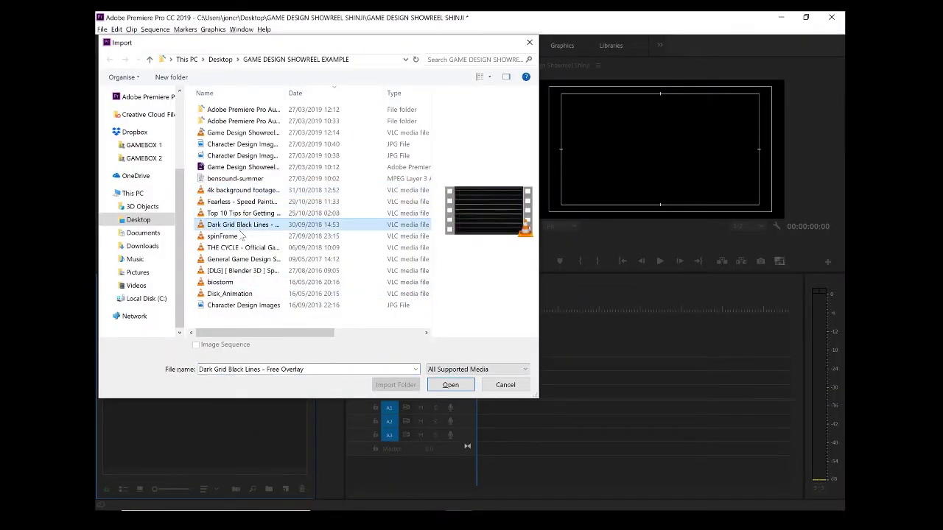
pyautogui.click(237, 236)
pyautogui.click(236, 247)
pyautogui.click(232, 260)
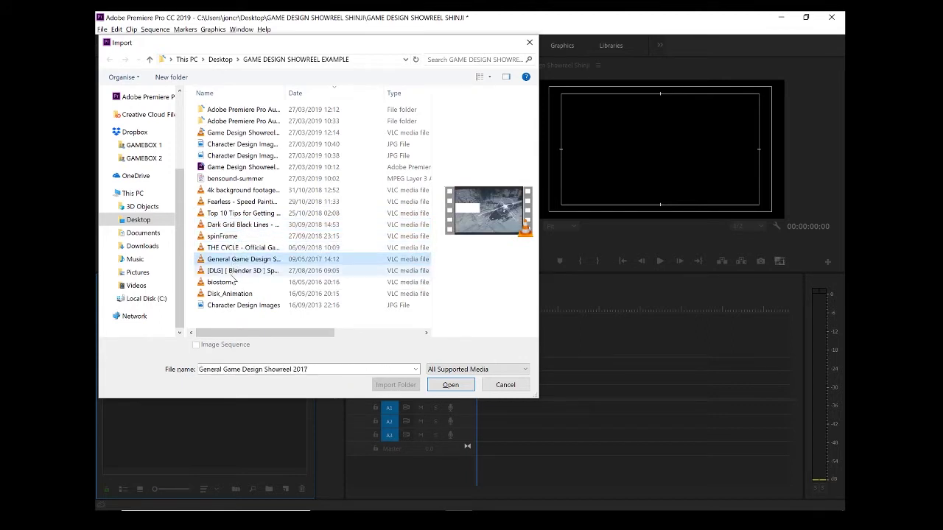
pyautogui.click(232, 272)
pyautogui.click(231, 282)
pyautogui.click(230, 294)
pyautogui.click(231, 305)
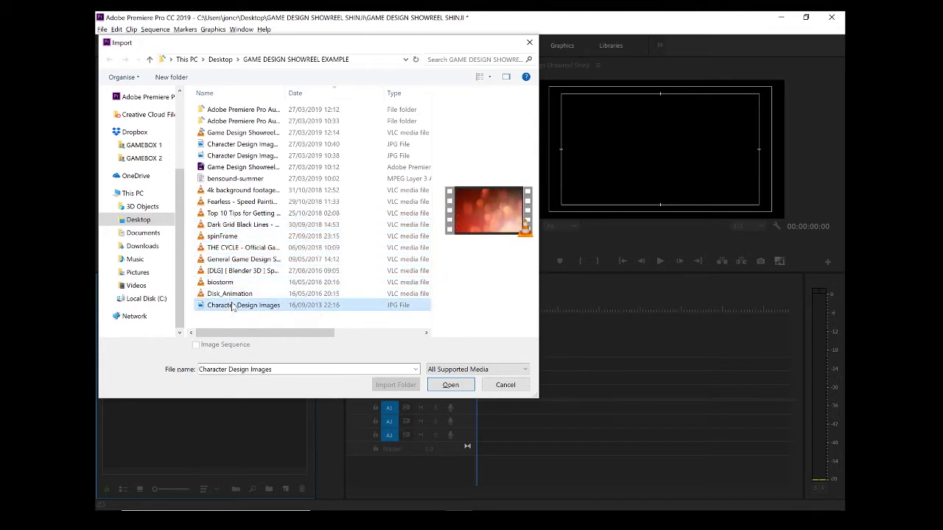
pyautogui.click(243, 179)
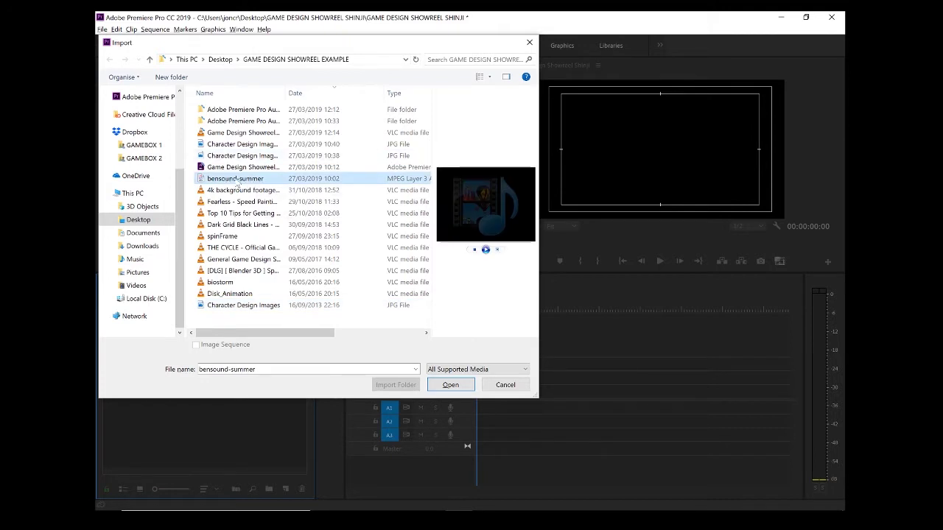
pyautogui.click(247, 155)
pyautogui.click(253, 145)
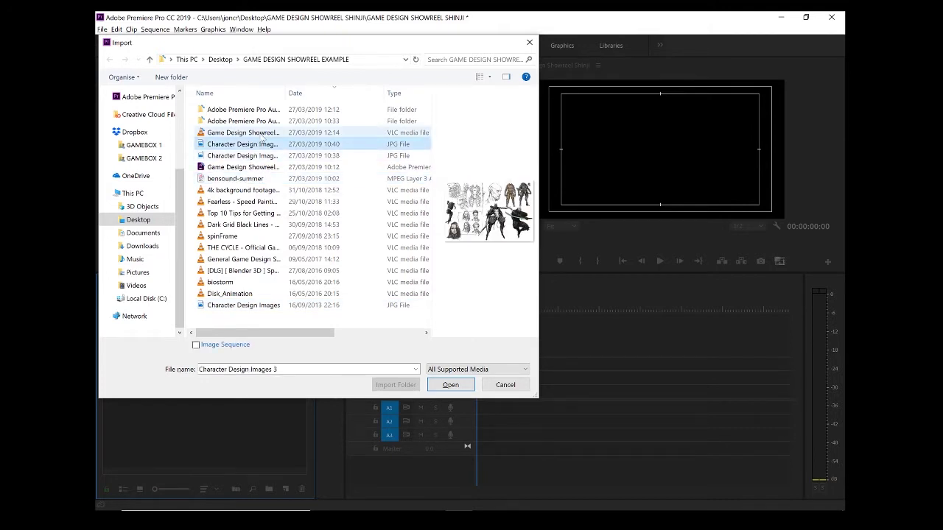
pyautogui.click(259, 134)
# Import the three Character Design Images, bensound-summer and every video from 4k background footage through Disk_Animation, skipping the folders, project file and Game Design Showreel video
pyautogui.click(260, 145)
pyautogui.keyDown('ctrl'); pyautogui.click(259, 156); pyautogui.keyUp('ctrl')
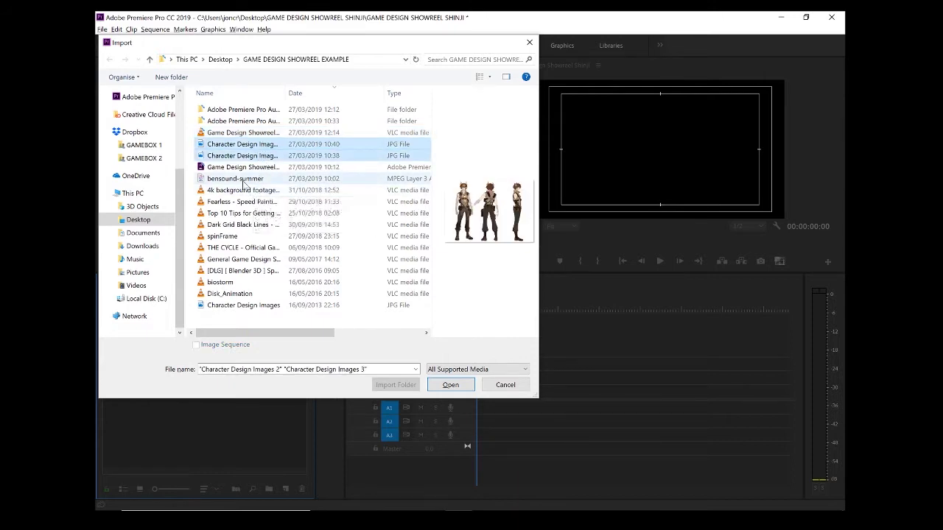
pyautogui.keyDown('ctrl'); pyautogui.click(235, 178); pyautogui.keyUp('ctrl')
pyautogui.keyDown('ctrl'); pyautogui.click(243, 190); pyautogui.keyUp('ctrl')
pyautogui.keyDown('ctrl'); pyautogui.click(242, 201); pyautogui.keyUp('ctrl')
pyautogui.keyDown('ctrl'); pyautogui.click(242, 213); pyautogui.keyUp('ctrl')
pyautogui.keyDown('ctrl'); pyautogui.click(240, 224); pyautogui.keyUp('ctrl')
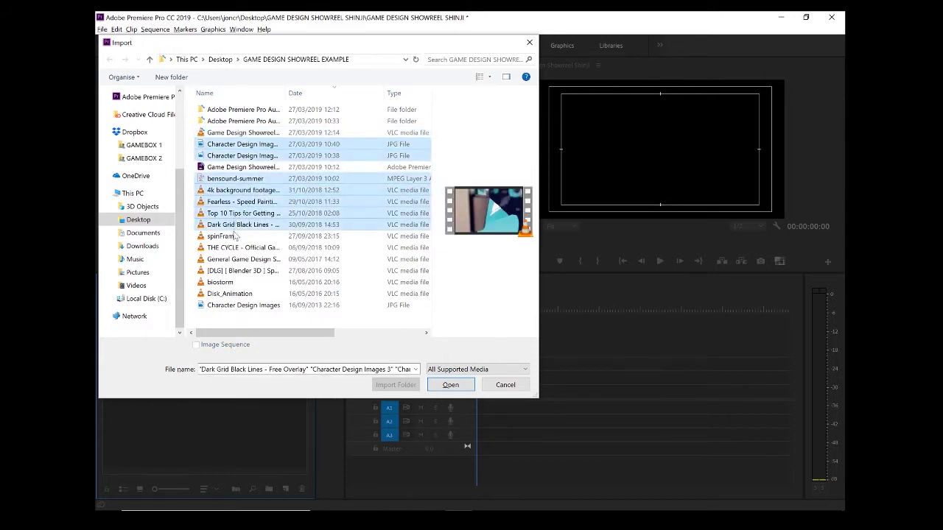
pyautogui.keyDown('ctrl'); pyautogui.click(239, 235); pyautogui.keyUp('ctrl')
pyautogui.keyDown('ctrl'); pyautogui.click(238, 247); pyautogui.keyUp('ctrl')
pyautogui.keyDown('ctrl'); pyautogui.click(235, 259); pyautogui.keyUp('ctrl')
pyautogui.keyDown('ctrl'); pyautogui.click(234, 270); pyautogui.keyUp('ctrl')
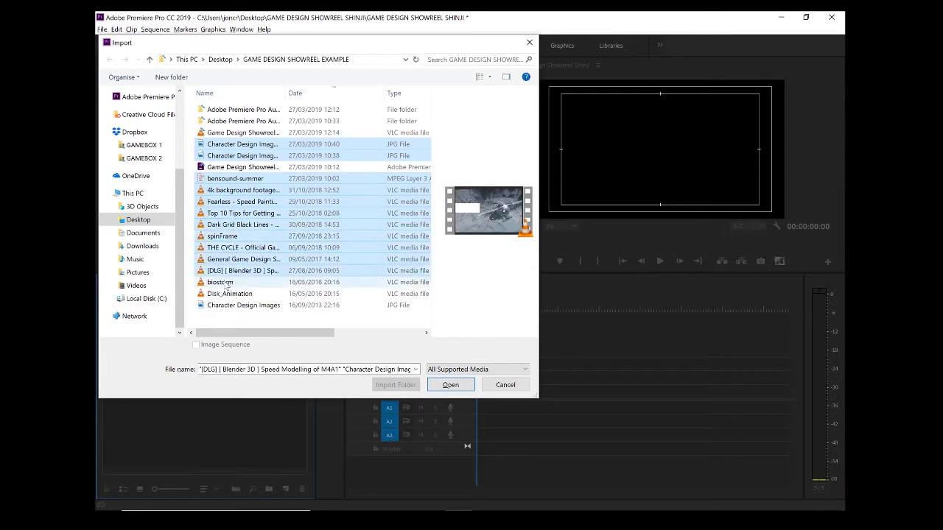
pyautogui.keyDown('ctrl'); pyautogui.click(222, 282); pyautogui.keyUp('ctrl')
pyautogui.keyDown('ctrl'); pyautogui.click(228, 293); pyautogui.keyUp('ctrl')
pyautogui.keyDown('ctrl'); pyautogui.click(236, 305); pyautogui.keyUp('ctrl')
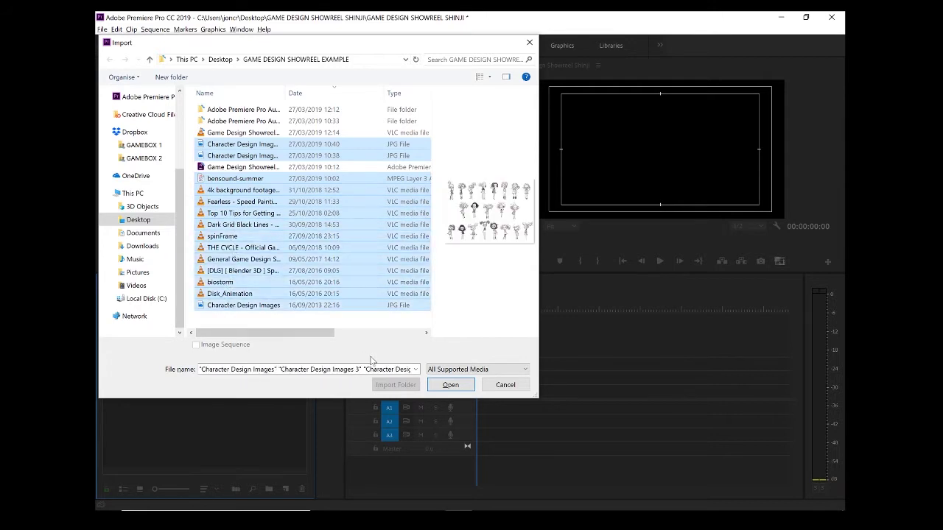
pyautogui.click(450, 384)
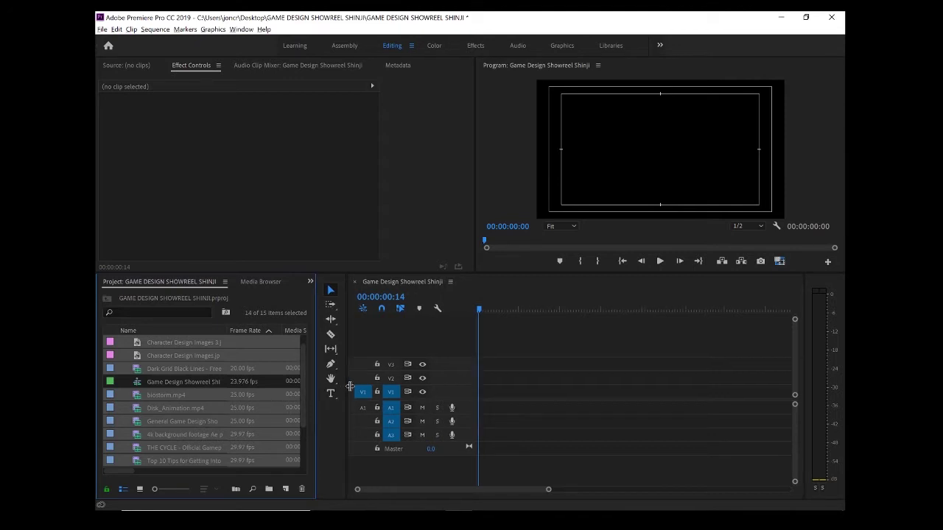
# Widen the project's media area and display the imported items as thumbnails
pyautogui.moveTo(315, 387); pyautogui.dragTo(350, 387)
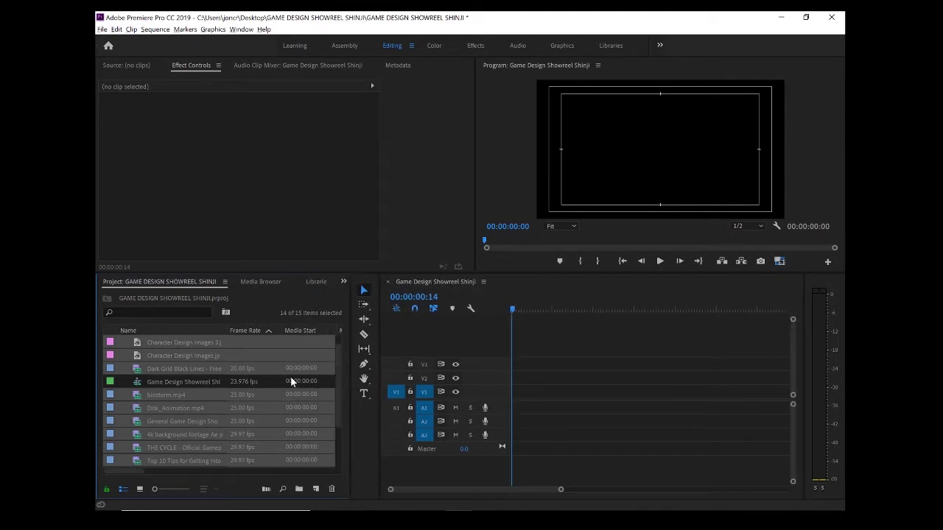
pyautogui.click(139, 490)
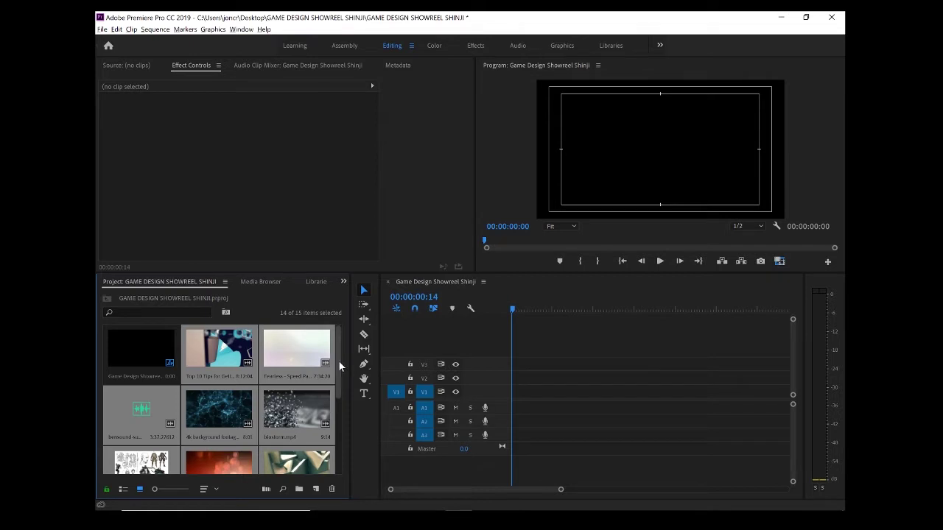
pyautogui.moveTo(338, 360)
pyautogui.mouseDown()
pyautogui.moveTo(334, 453)
pyautogui.moveTo(348, 349)
pyautogui.mouseUp()
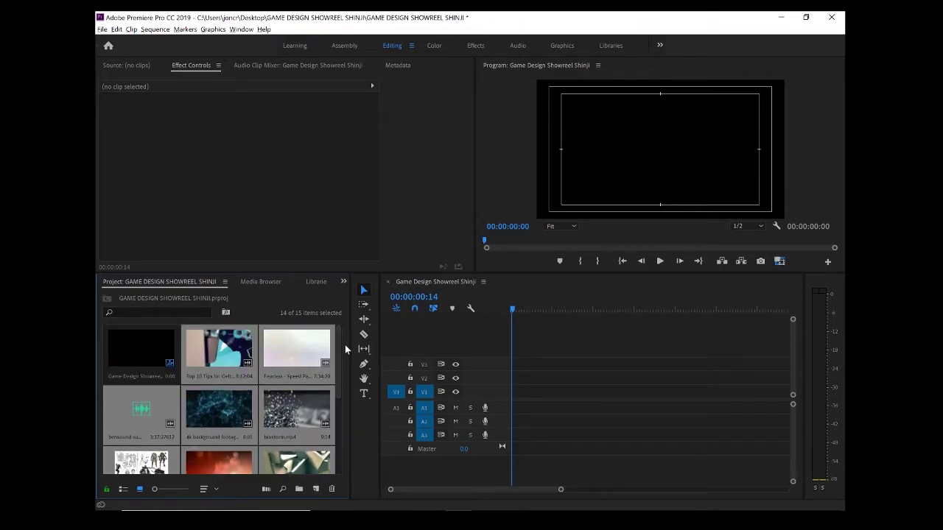
# Preview the Top 10 Tips for Getting Into The Video Game Industry clip around 00:00:14:28, and open biostorm.mp4 for viewing
pyautogui.click(211, 408)
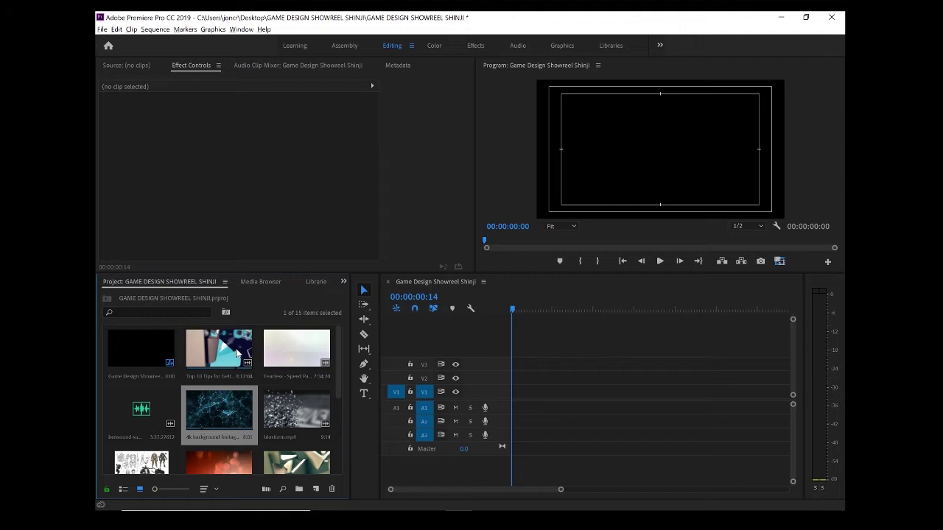
pyautogui.doubleClick(237, 354)
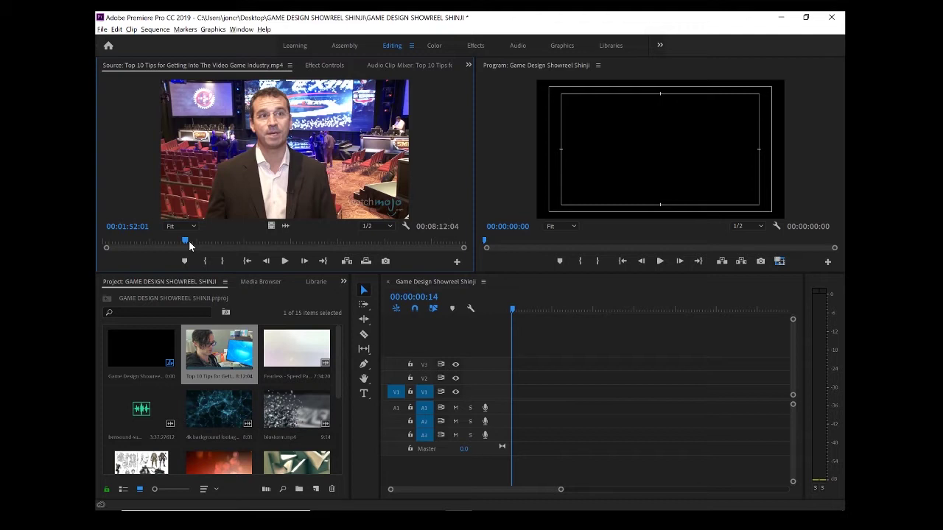
pyautogui.moveTo(188, 242); pyautogui.dragTo(113, 242)
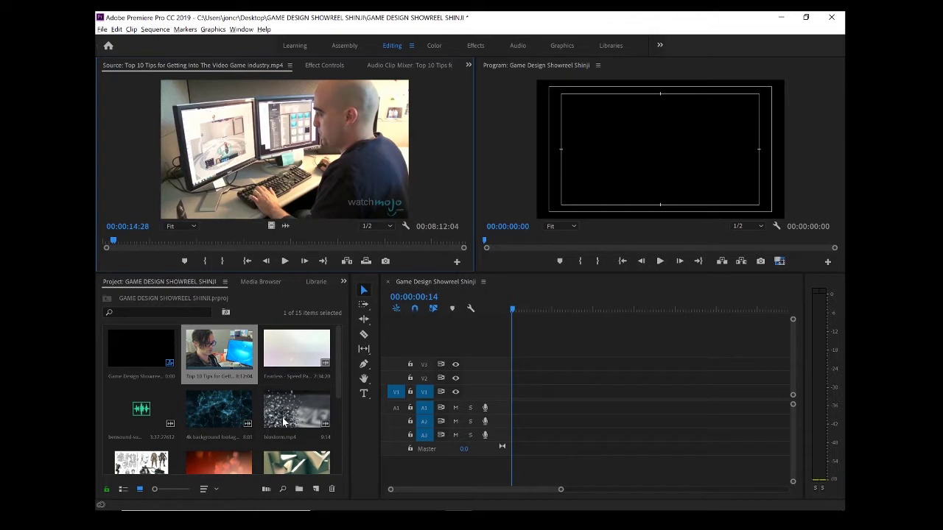
pyautogui.doubleClick(284, 421)
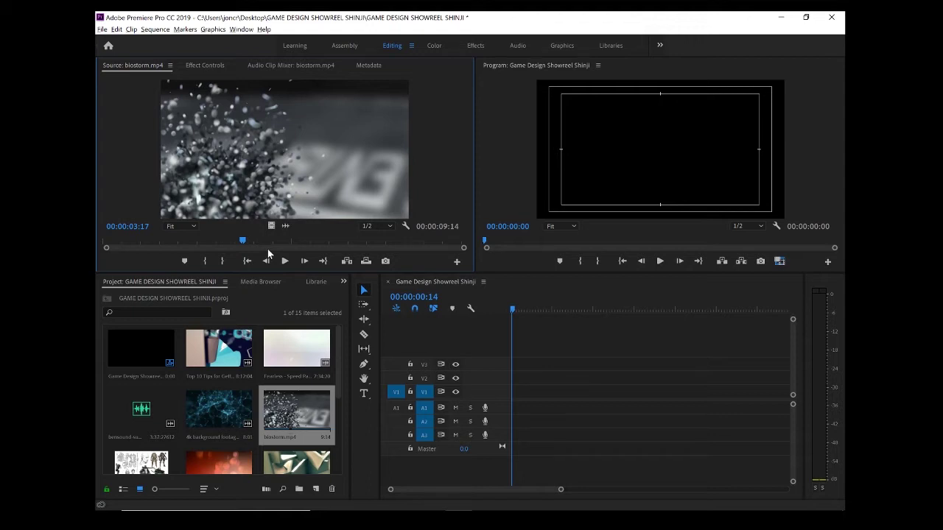
# Preview Character Design Images 3, THE CYCLE gameplay trailer around 00:00:32 and the Dark Grid Black Lines overlay in the source monitor
pyautogui.doubleClick(141, 462)
pyautogui.scroll(-3, 225, 439)
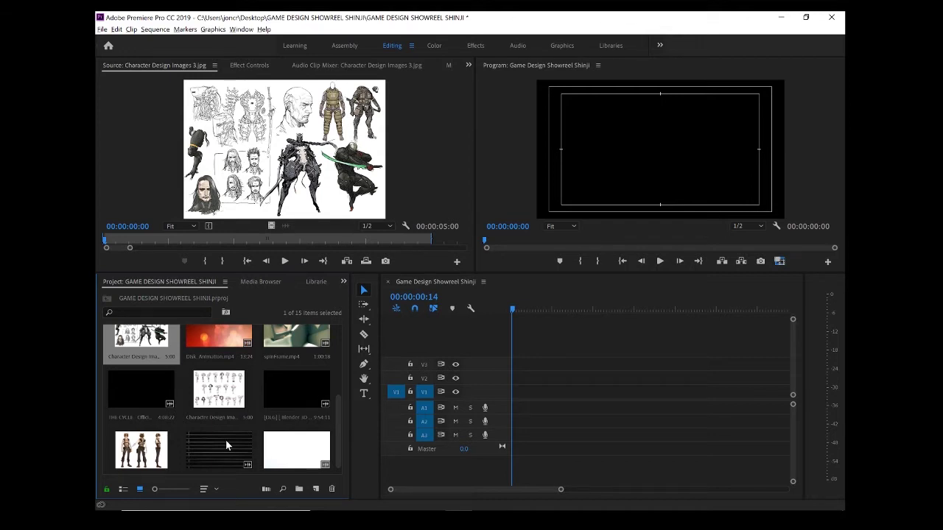
pyautogui.doubleClick(141, 388)
pyautogui.click(151, 243)
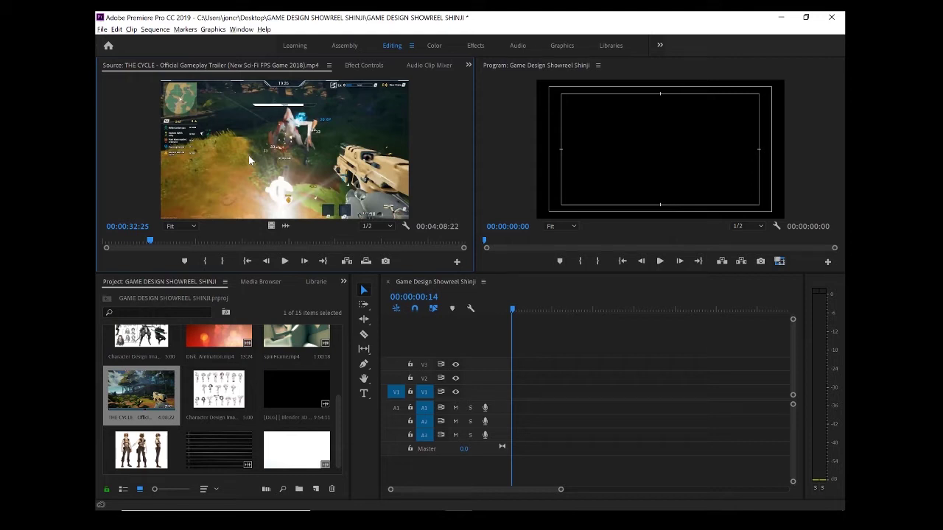
pyautogui.doubleClick(218, 447)
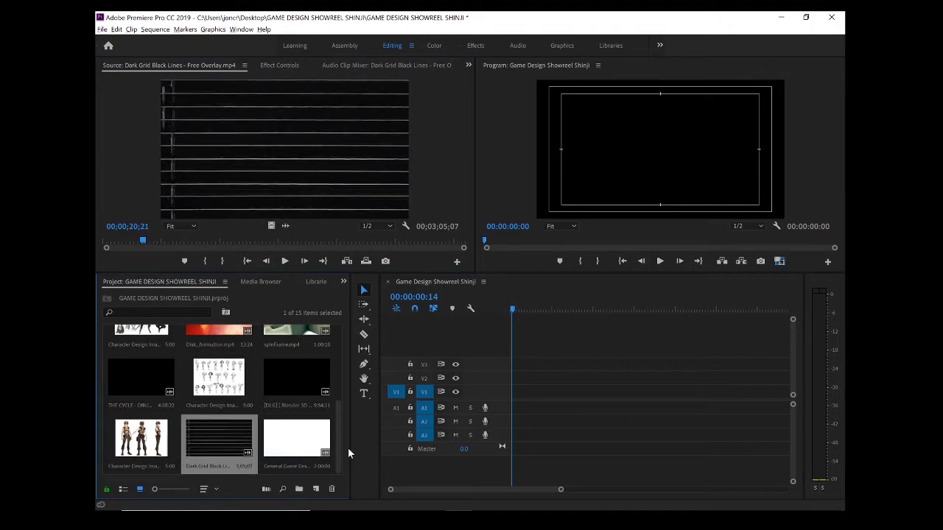
pyautogui.scroll(5, 324, 435)
pyautogui.doubleClick(141, 366)
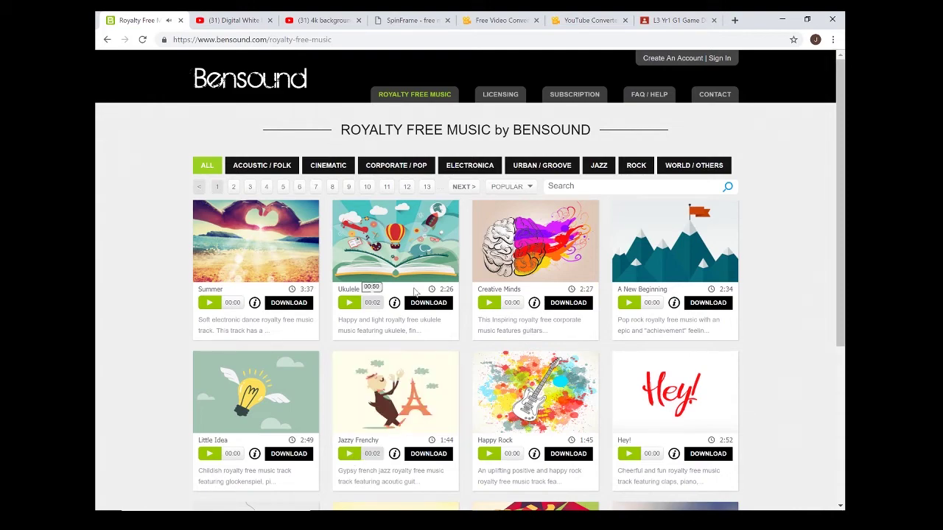
# Switch to the browser, look over Bensound's royalty-free music tracks and view the Digital White Lines Moving video on YouTube
pyautogui.scroll(-3, 655, 300)
pyautogui.scroll(3, 655, 301)
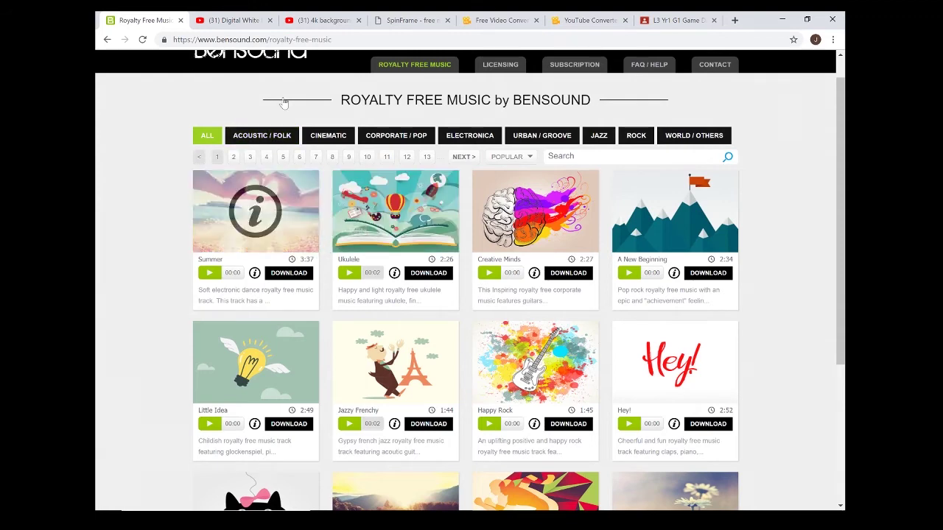
pyautogui.click(245, 26)
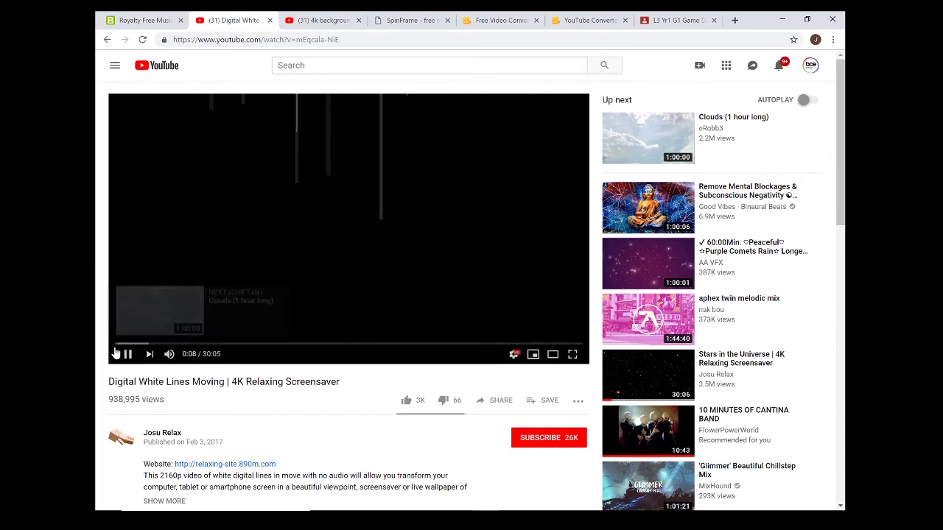
# Play the 4k background footage Ae plugin plexus video, and open 2D Animation FX - Flash Animation from the Overlays playlist, skipping its ad
pyautogui.click(324, 21)
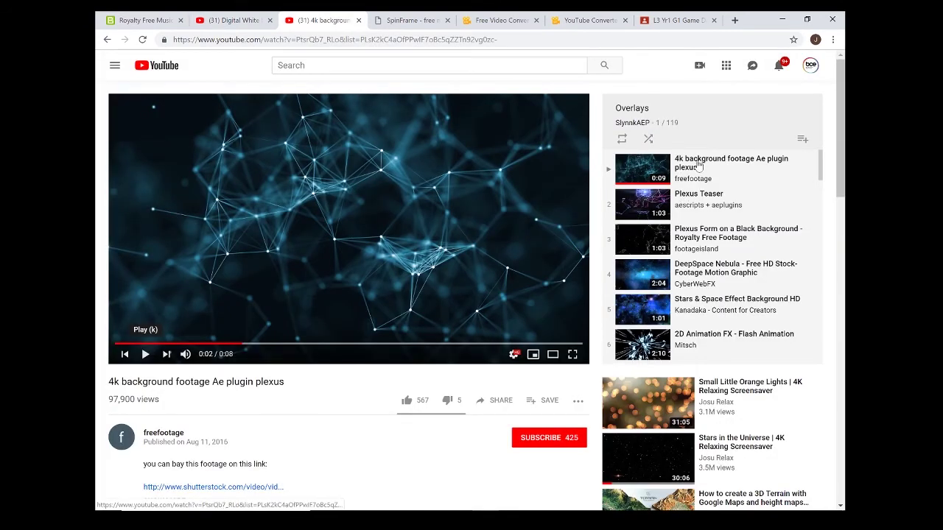
pyautogui.click(146, 355)
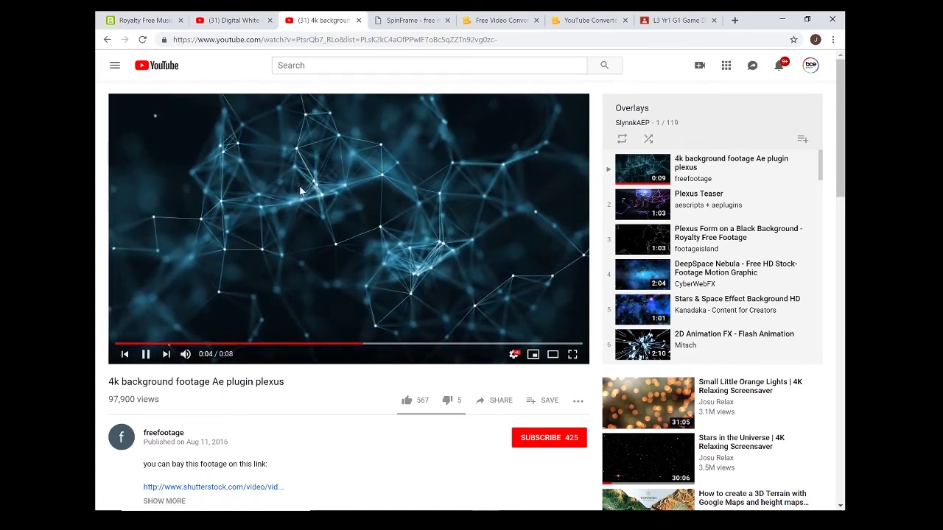
pyautogui.click(405, 291)
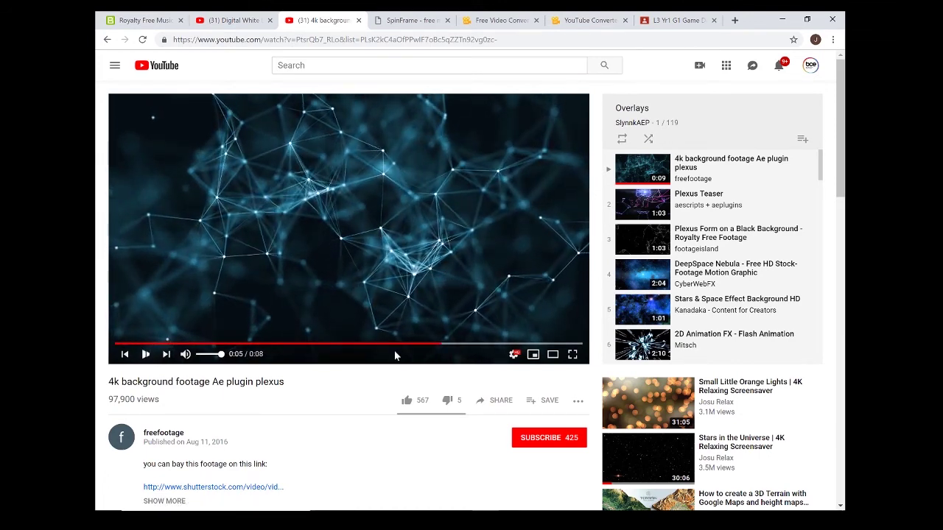
pyautogui.click(701, 337)
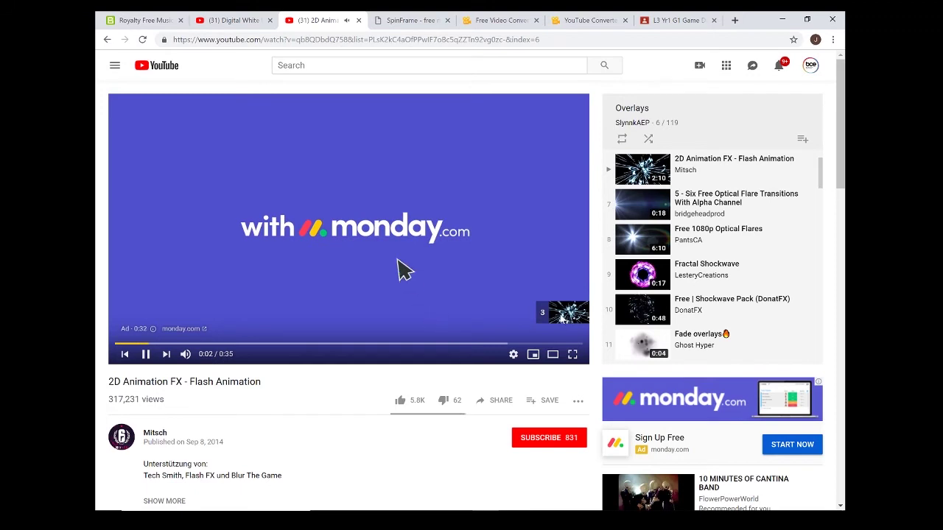
pyautogui.click(549, 319)
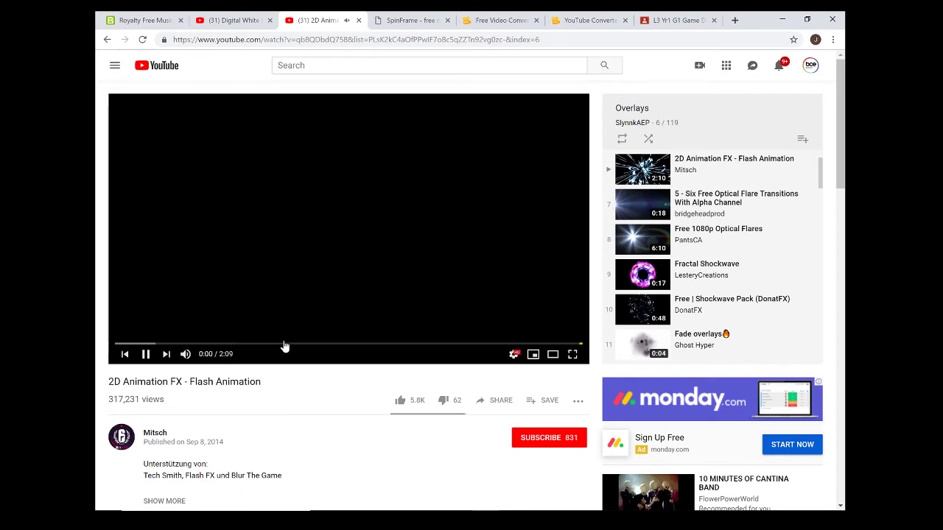
# Preview the 2D Animation FX video with its sound muted, search YouTube for "free overlay" and look through the results
pyautogui.click(185, 354)
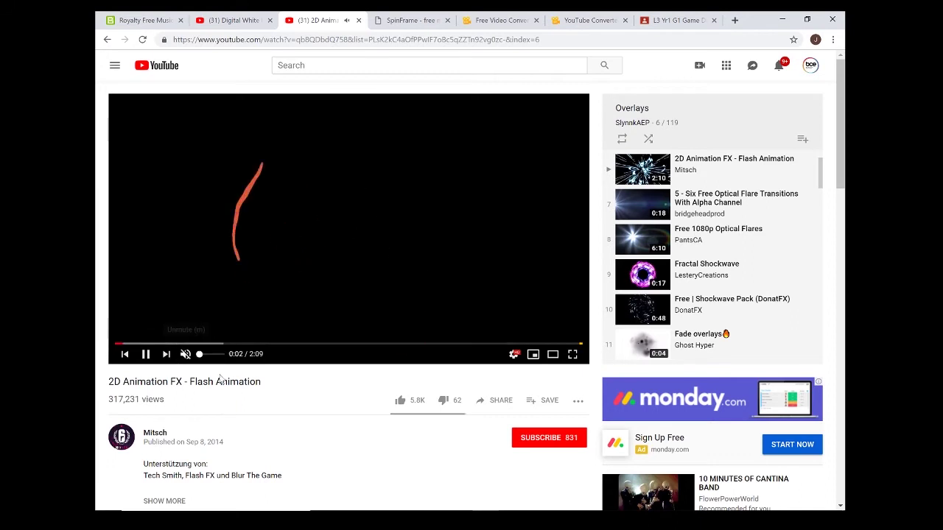
pyautogui.click(170, 344)
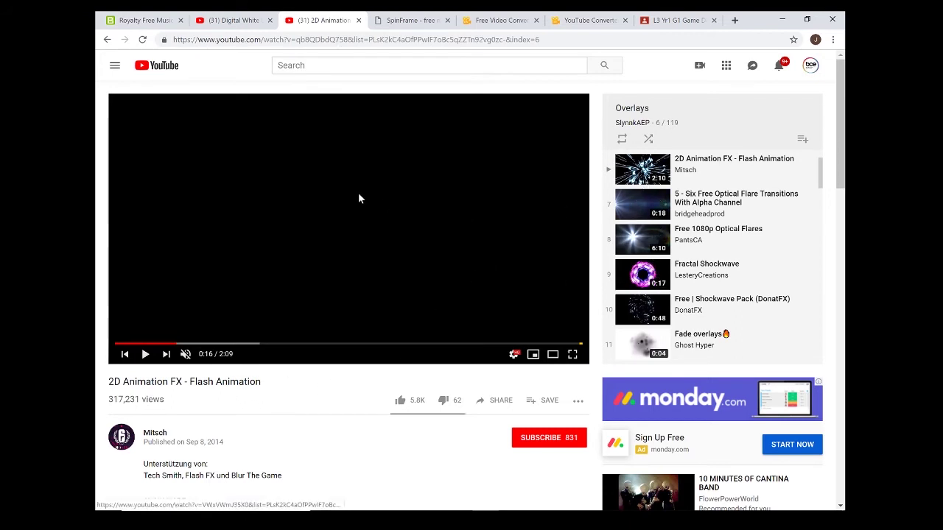
pyautogui.press('/')
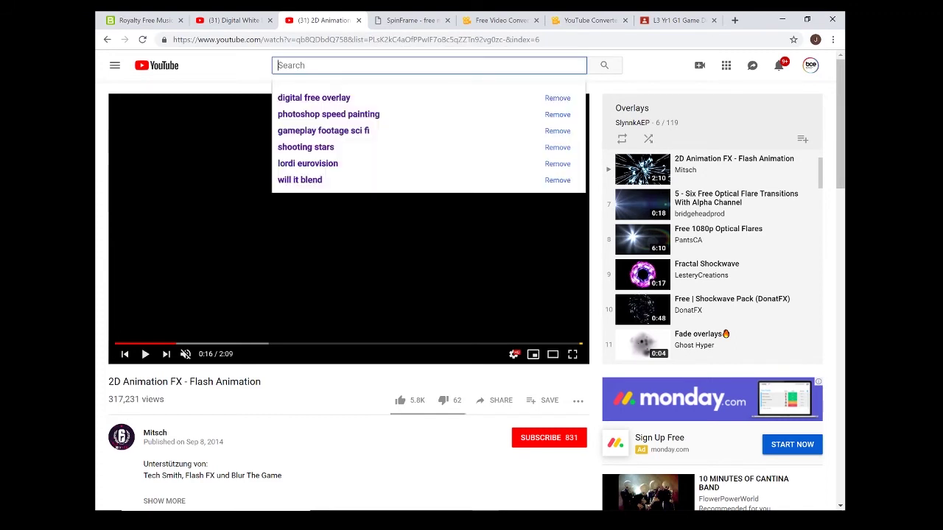
pyautogui.write('free overlay')
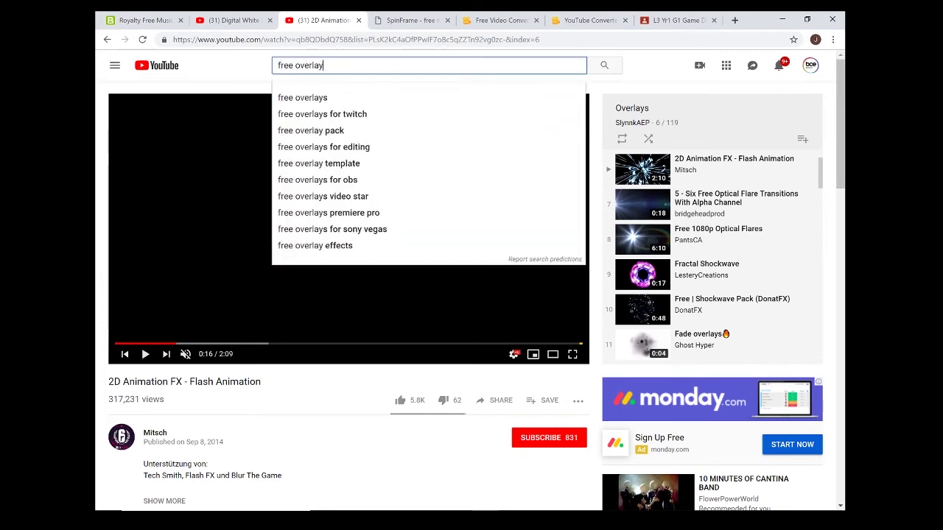
pyautogui.press('Return')
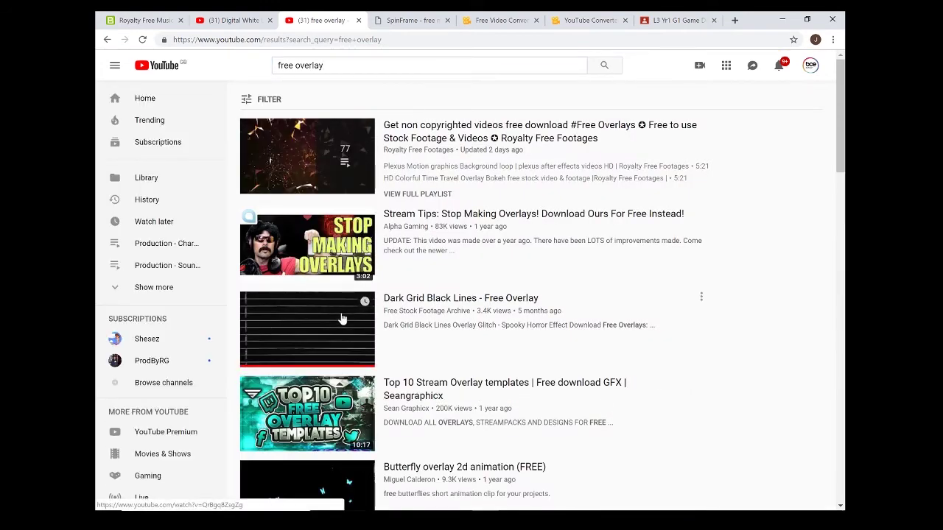
pyautogui.scroll(-2, 339, 319)
pyautogui.scroll(-3, 314, 417)
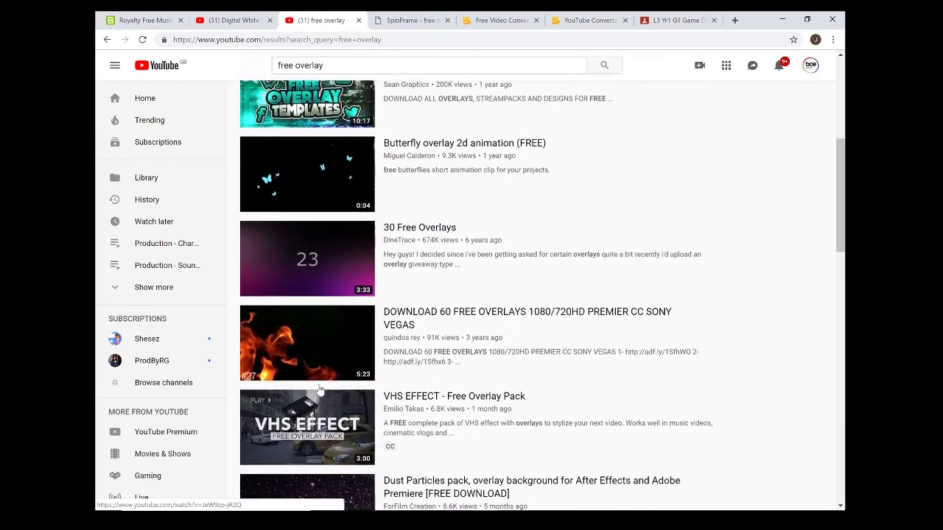
pyautogui.scroll(5, 309, 331)
# Search YouTube for "free vhs overlay", open Blank VHS Tape with Play Overlay Footage and pause it after a short preview
pyautogui.click(294, 65)
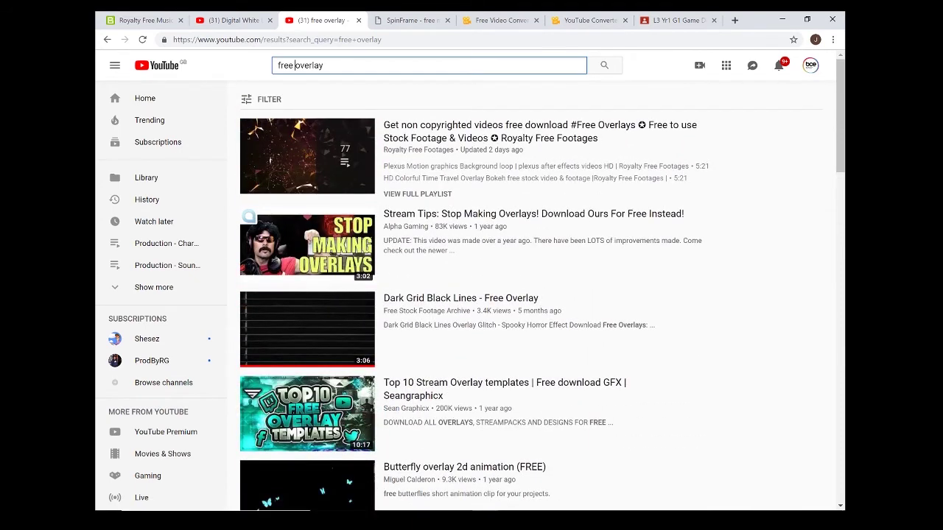
pyautogui.write('v')
pyautogui.write('hs')
pyautogui.press('Return')
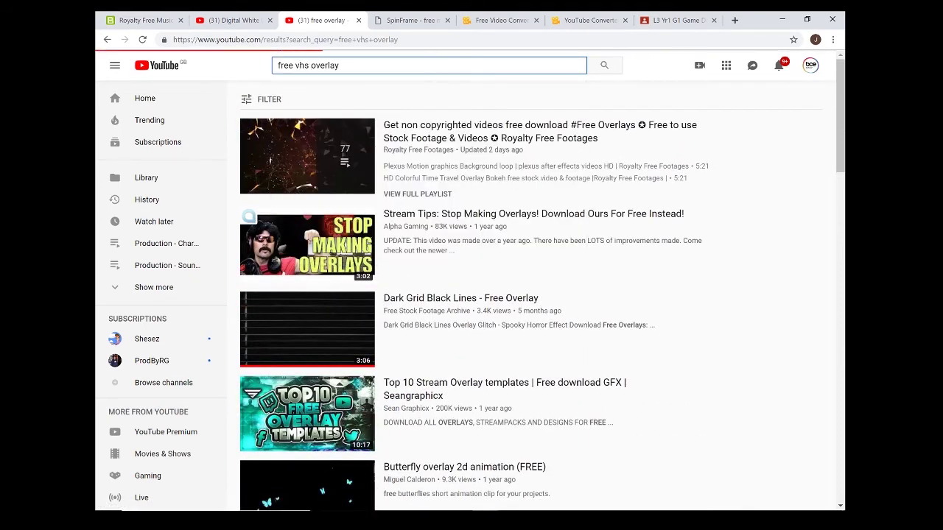
pyautogui.click(291, 400)
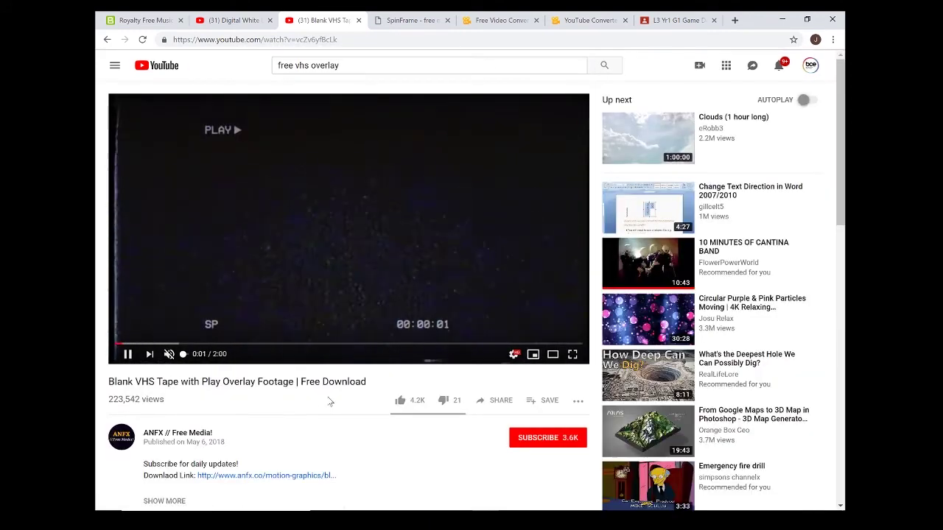
pyautogui.click(127, 354)
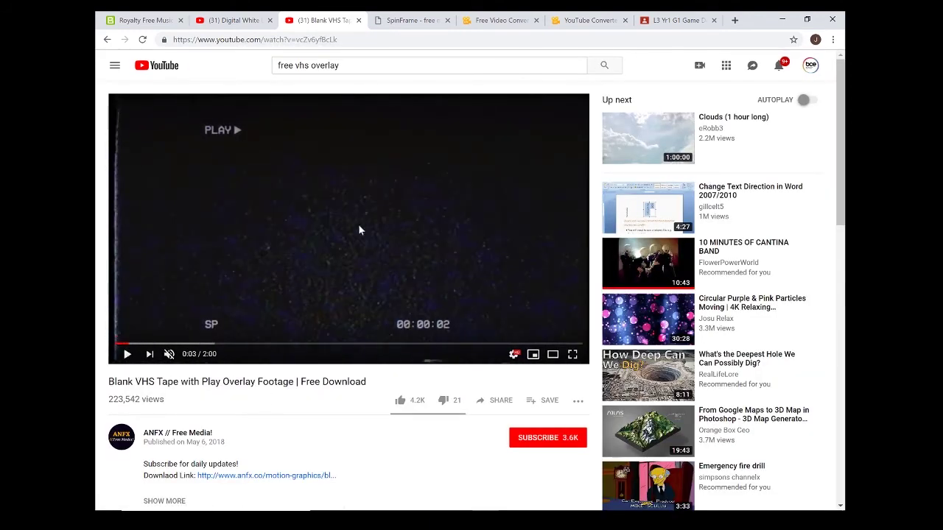
# Preview the SpinFrame background on the IgniteMotion page, pause it and return to the VHS overlay video
pyautogui.click(420, 23)
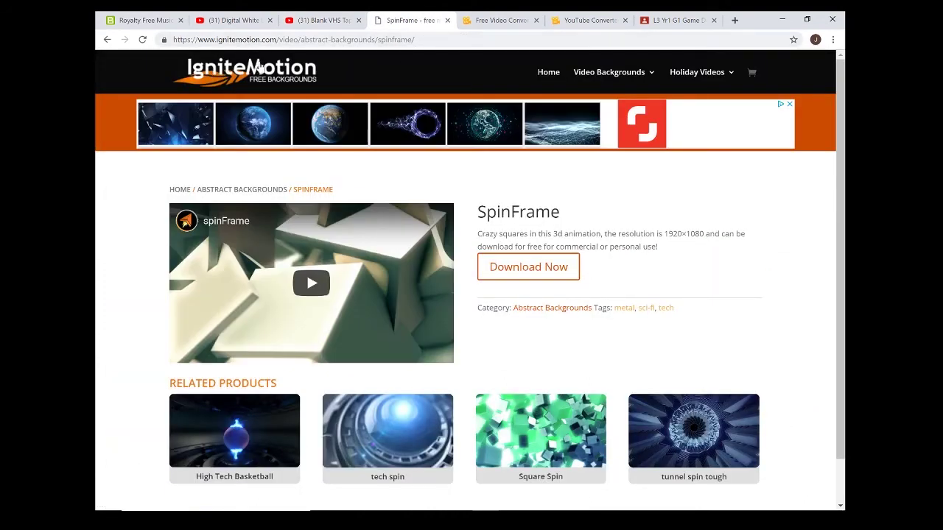
pyautogui.click(312, 284)
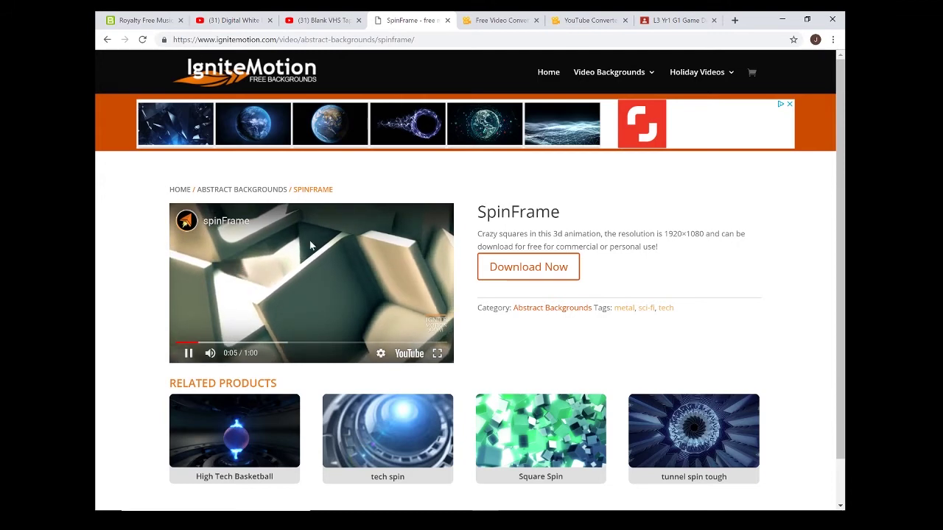
pyautogui.scroll(-1, 371, 286)
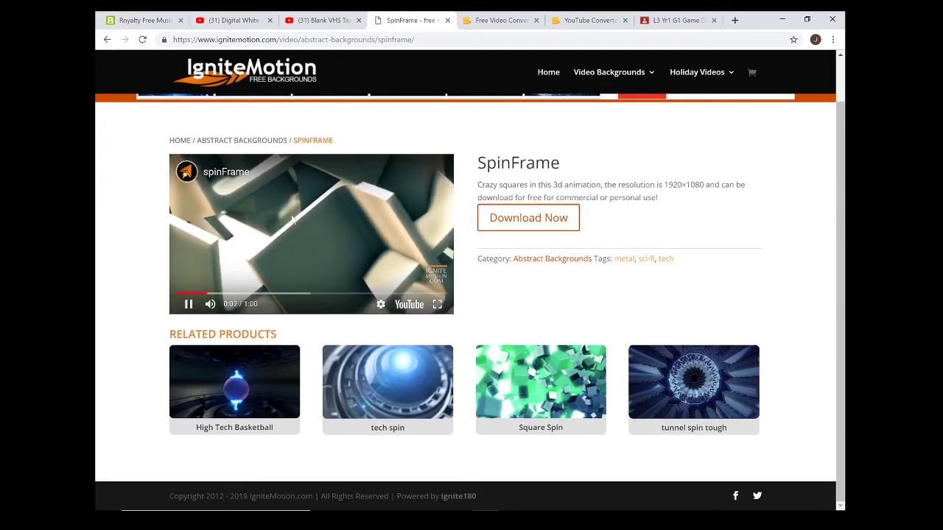
pyautogui.click(188, 304)
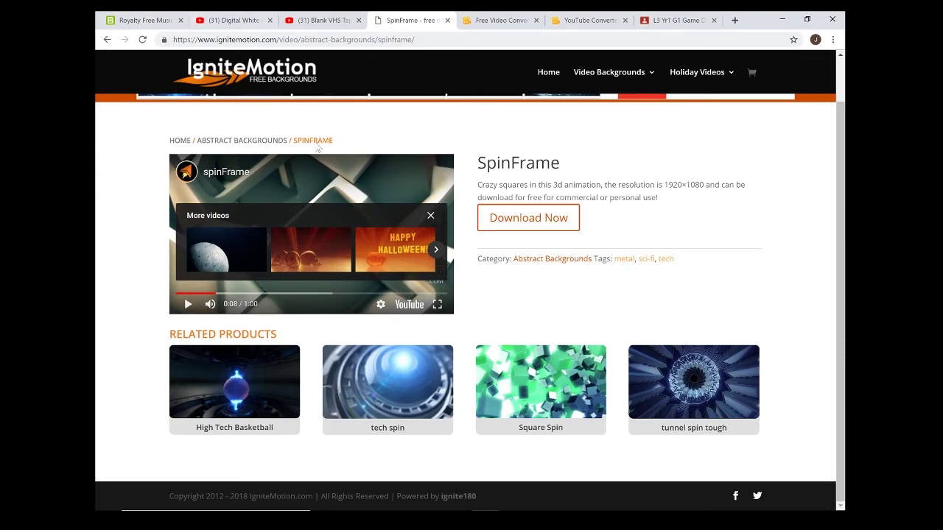
pyautogui.hotkey('ctrl', 'shift', 'Tab')
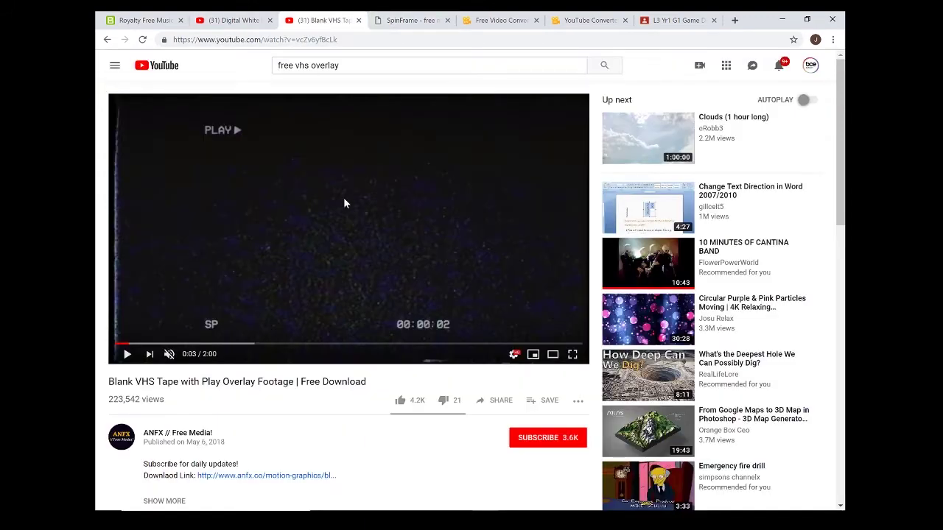
# Open OnlineVideoConverter's video link converter and copy the URL of YouTube's Digital White Lines Moving video
pyautogui.click(501, 22)
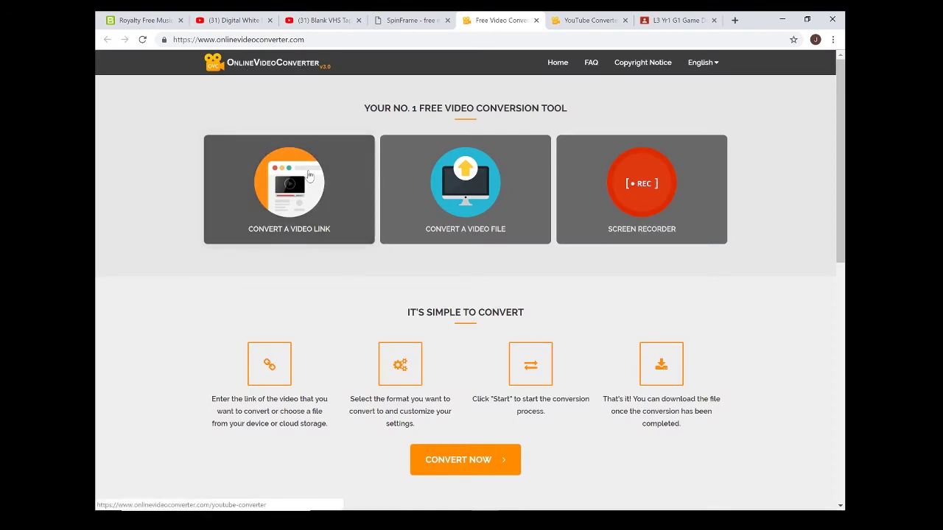
pyautogui.click(287, 196)
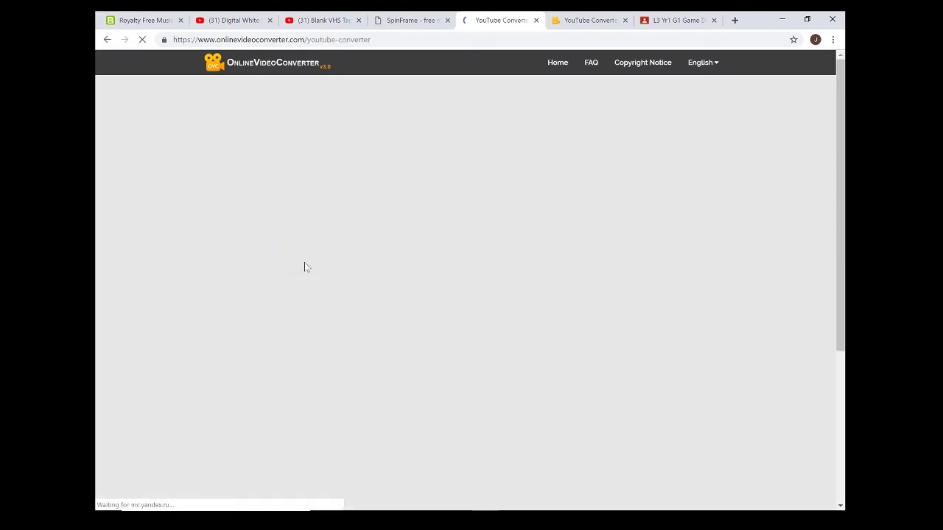
pyautogui.click(250, 22)
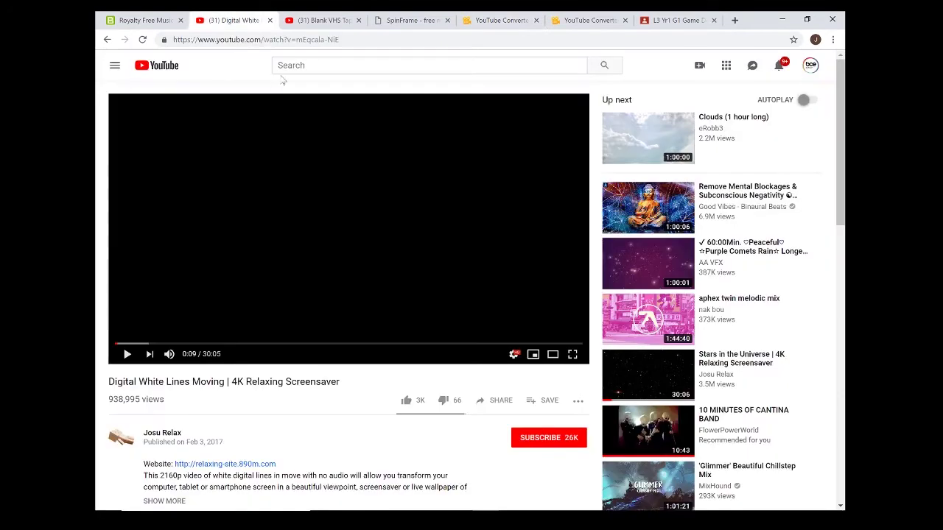
pyautogui.click(326, 40)
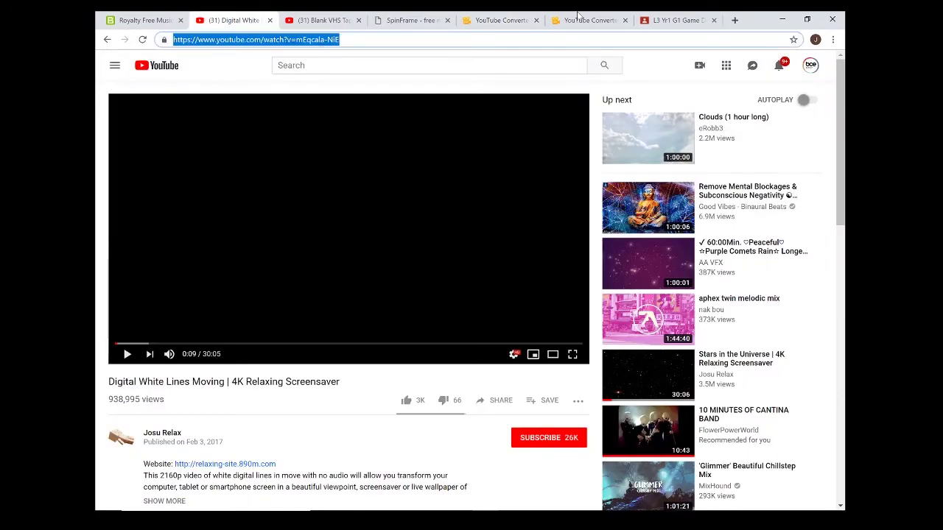
# Paste the copied video URL into the converter, dismissing the pop-up ad page, and convert it to .mp4
pyautogui.click(514, 21)
pyautogui.click(368, 127)
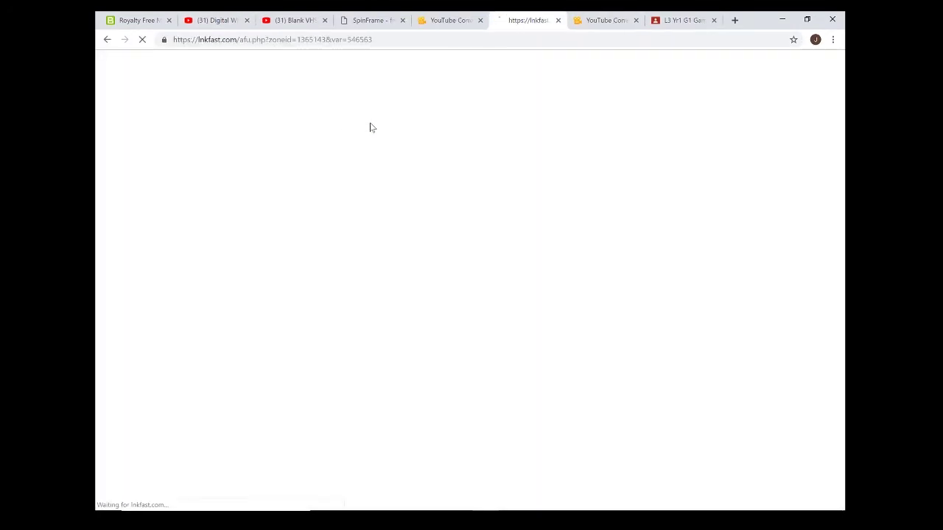
pyautogui.click(557, 20)
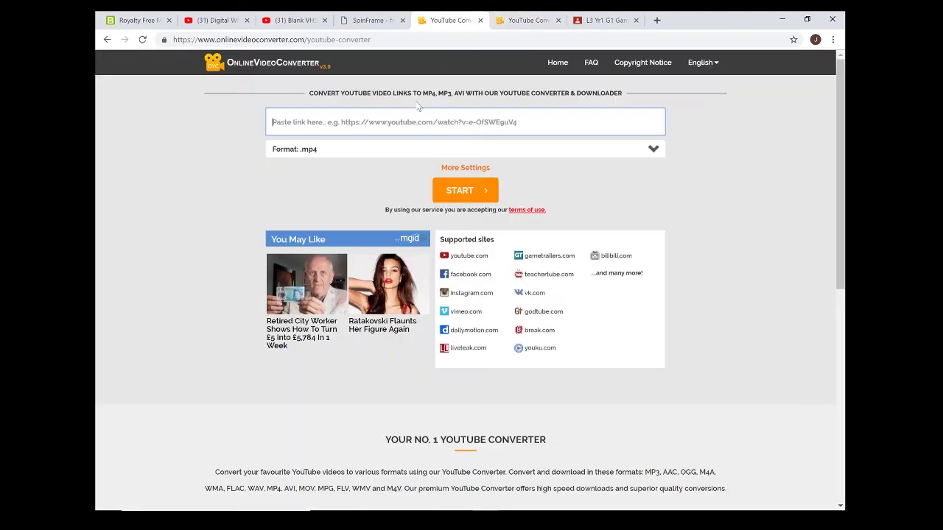
pyautogui.hotkey('ctrl', 'v')
pyautogui.click(474, 192)
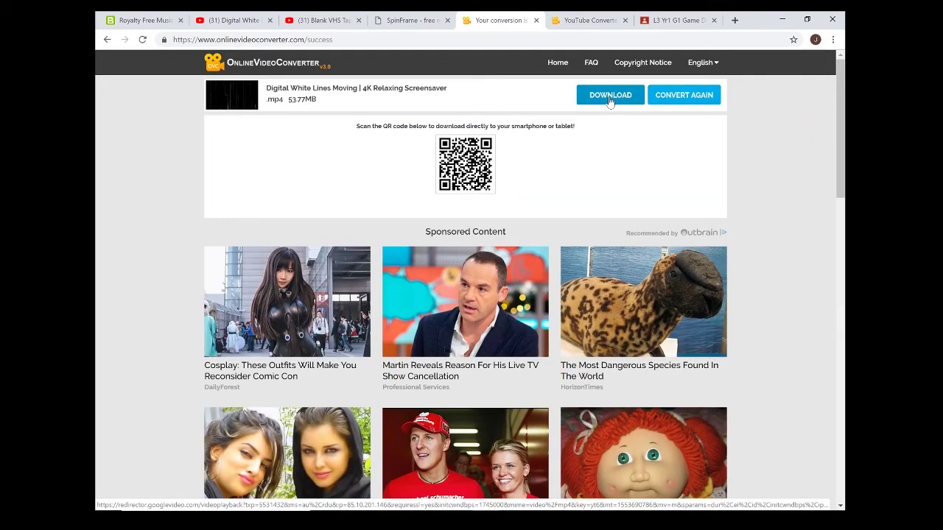
# Switch to Premiere Pro, look through the imported project assets and return the sequence playhead to 00:00:00:00
pyautogui.hotkey('alt', 'Tab')
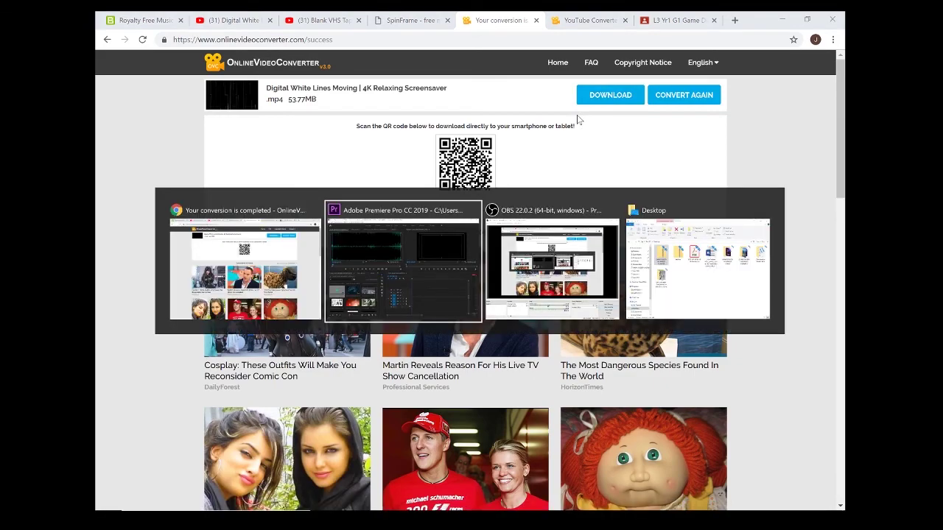
pyautogui.click(365, 266)
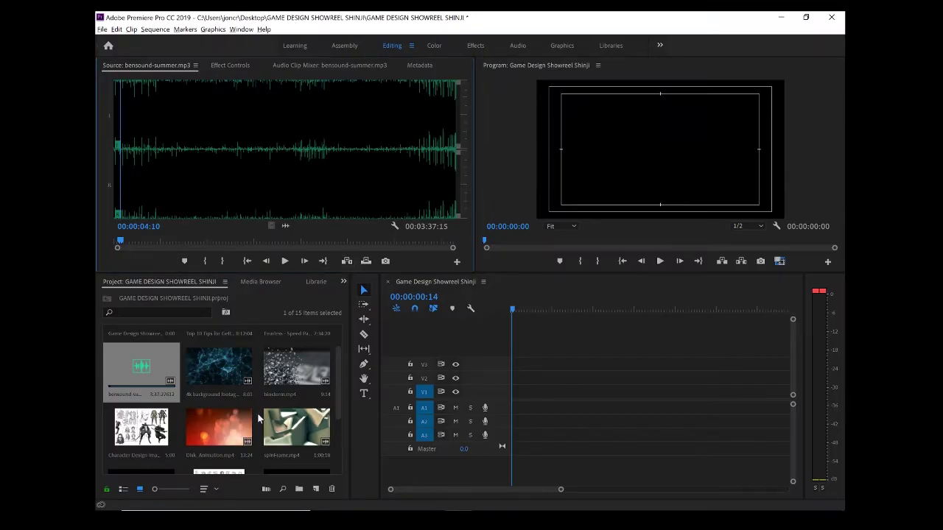
pyautogui.moveTo(337, 378); pyautogui.dragTo(338, 427)
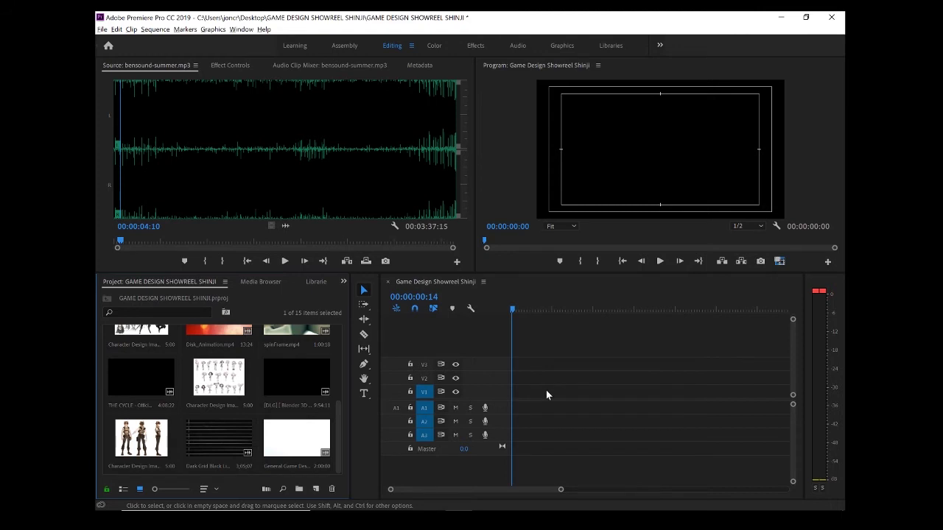
pyautogui.moveTo(337, 420); pyautogui.dragTo(336, 323)
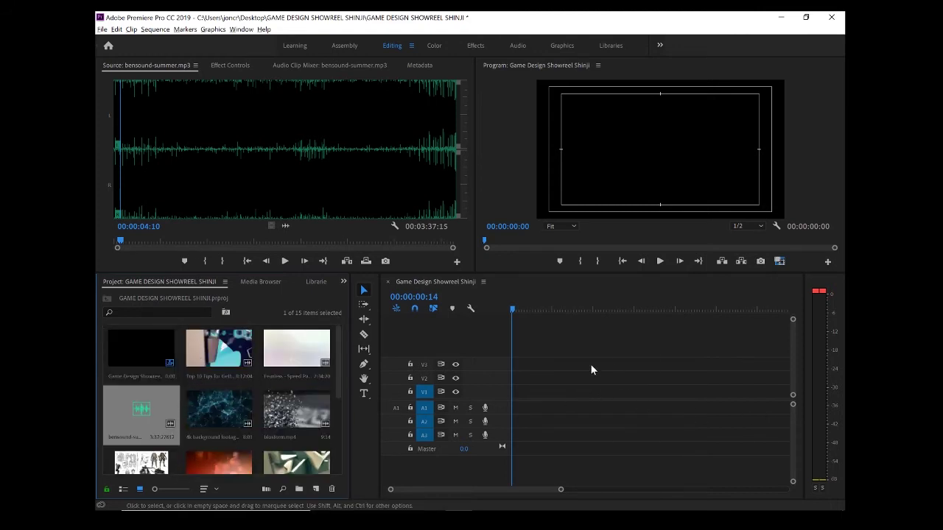
pyautogui.moveTo(519, 312); pyautogui.dragTo(602, 314)
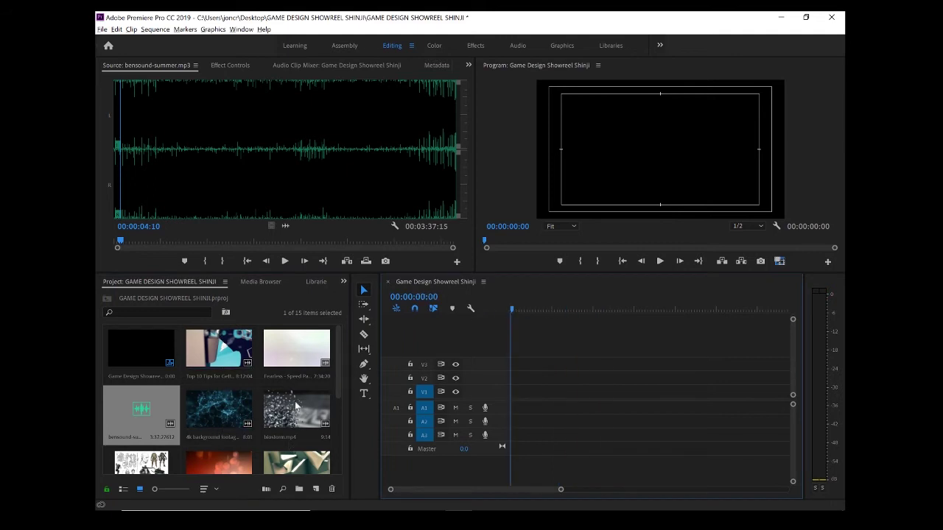
pyautogui.moveTo(335, 363); pyautogui.dragTo(349, 349)
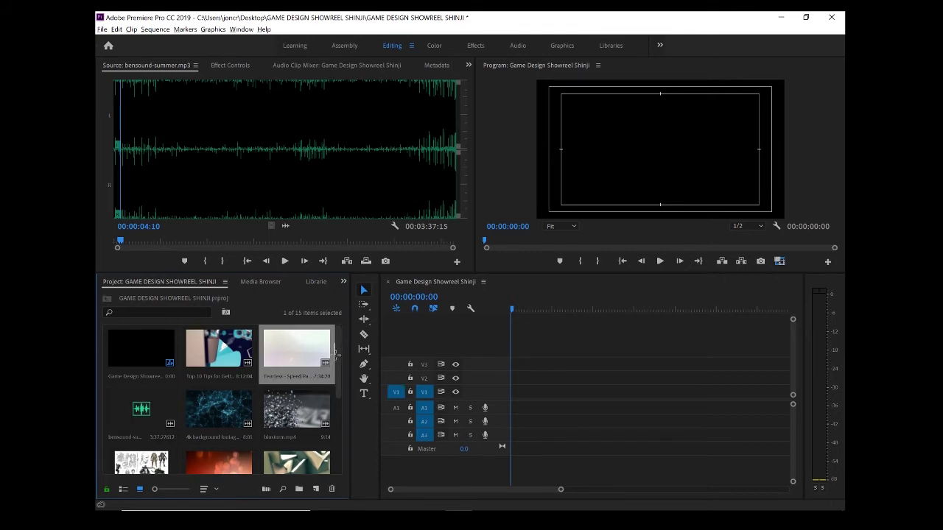
pyautogui.moveTo(337, 358); pyautogui.dragTo(336, 421)
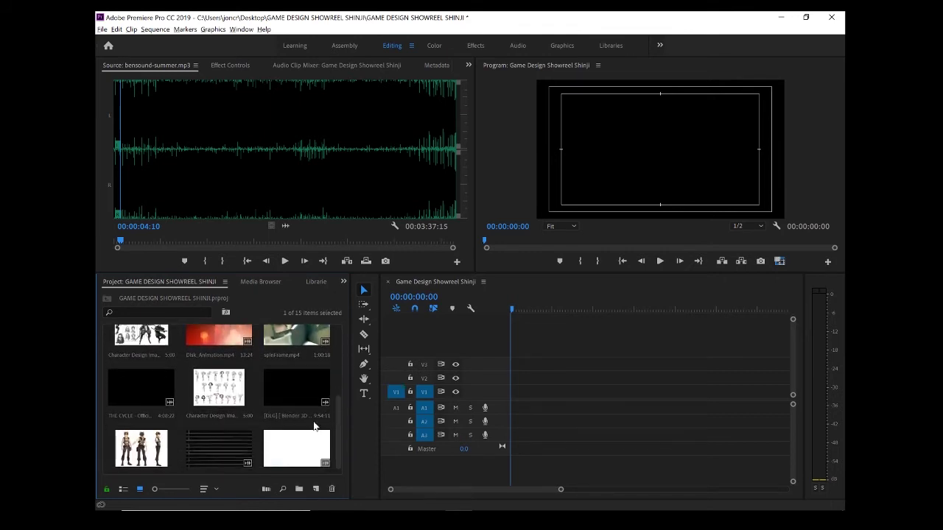
# Load THE CYCLE gameplay trailer in the source monitor, play its opening and cue the first scenery shot around 00:00:07:05
pyautogui.doubleClick(149, 393)
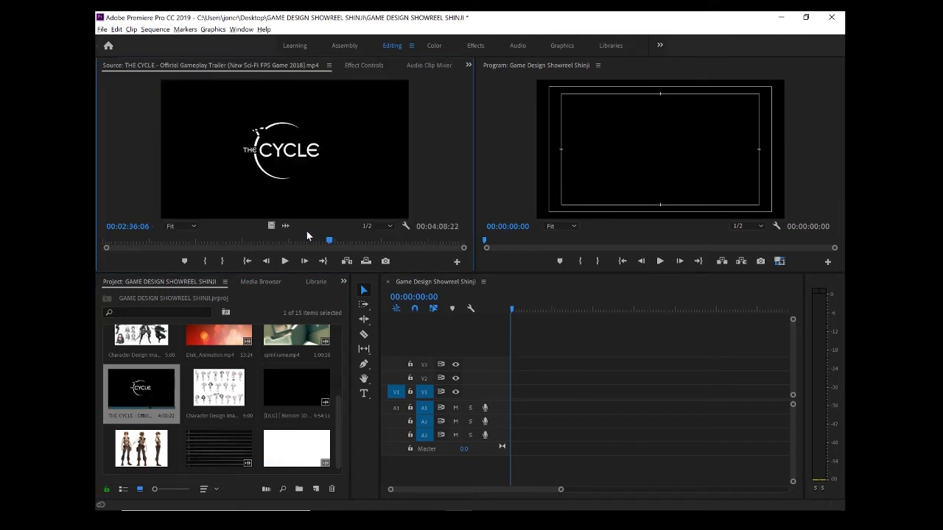
pyautogui.moveTo(254, 243); pyautogui.dragTo(107, 243)
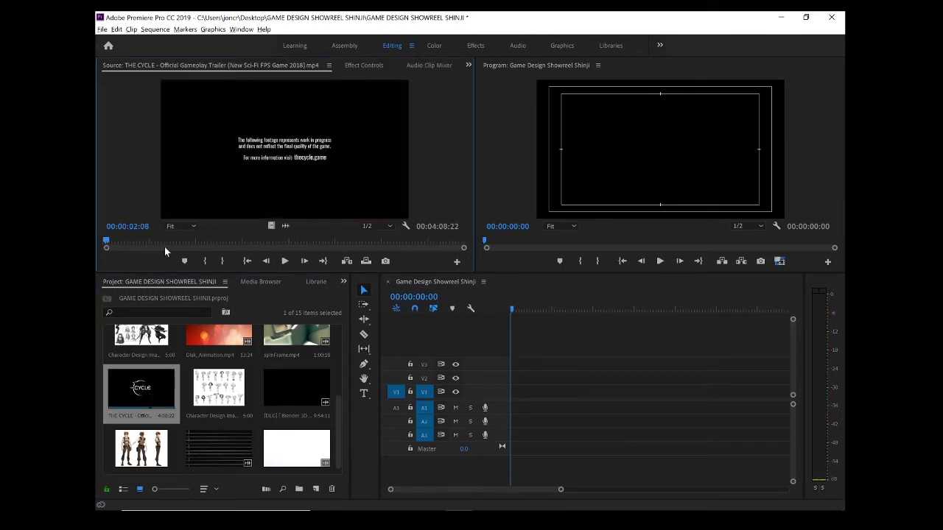
pyautogui.press('space')
pyautogui.moveTo(109, 242)
pyautogui.mouseDown()
pyautogui.moveTo(145, 246)
pyautogui.moveTo(135, 256)
pyautogui.moveTo(146, 240)
pyautogui.moveTo(110, 244)
pyautogui.mouseUp()
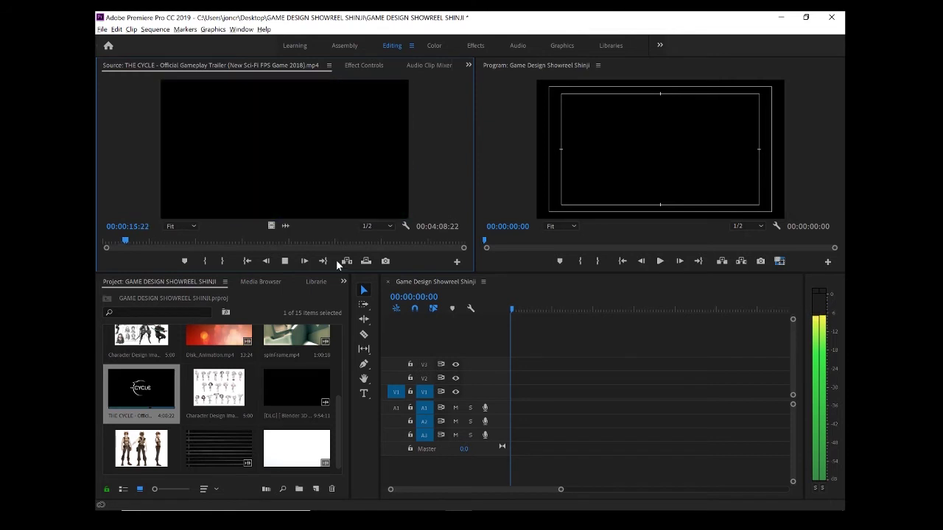
pyautogui.press('space')
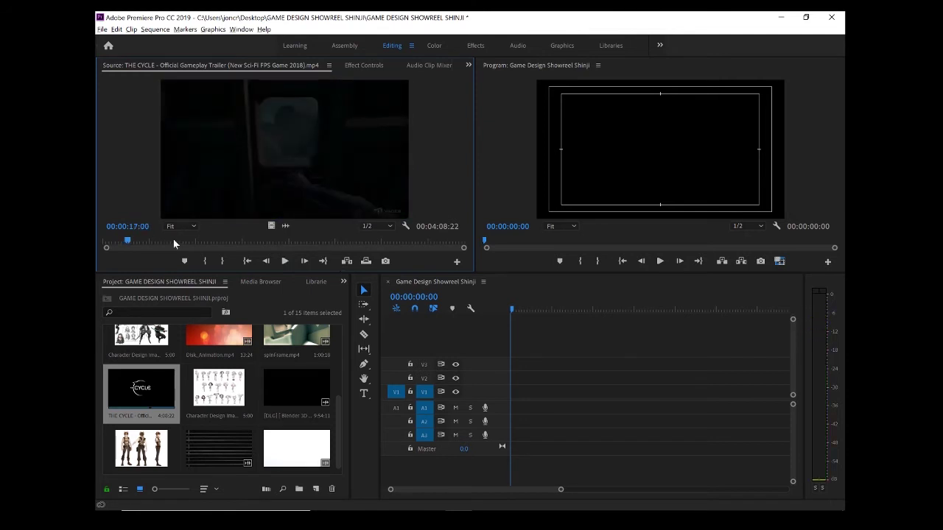
pyautogui.moveTo(128, 243); pyautogui.dragTo(112, 241)
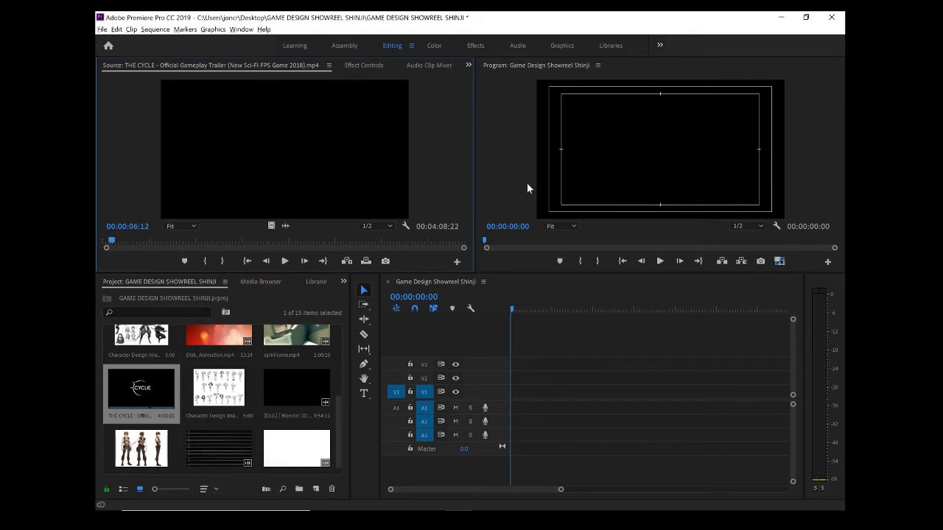
pyautogui.press('space')
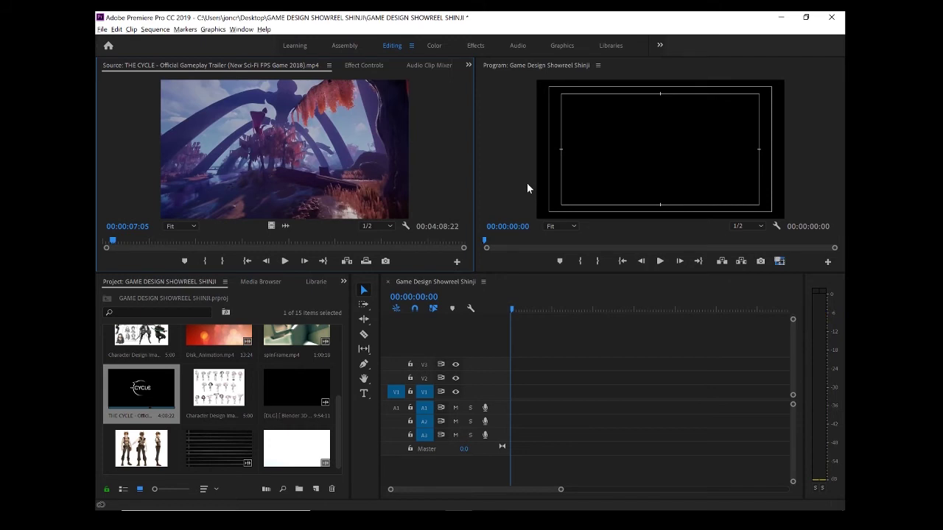
# Mark the scenery shot of THE CYCLE trailer in the source monitor, with in point 00:00:07:05 and out point 00:00:15:04
pyautogui.press('i')
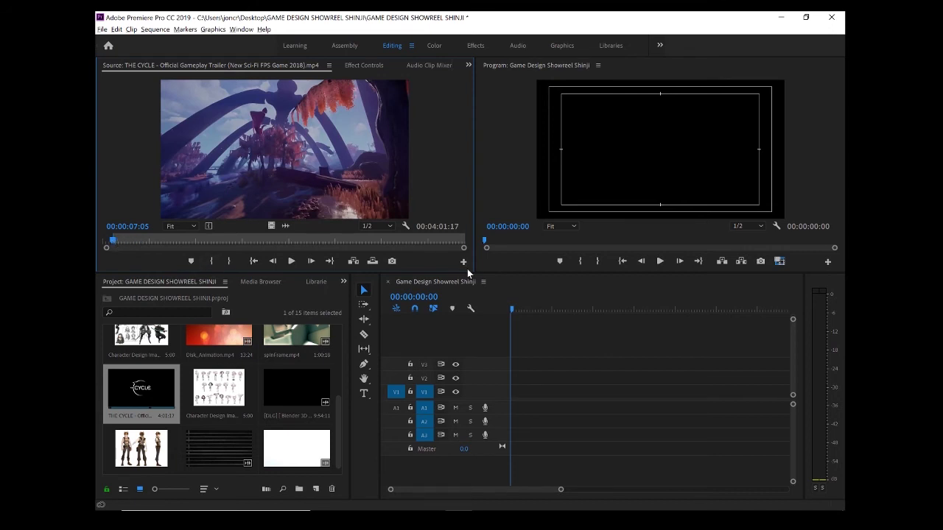
pyautogui.press('space')
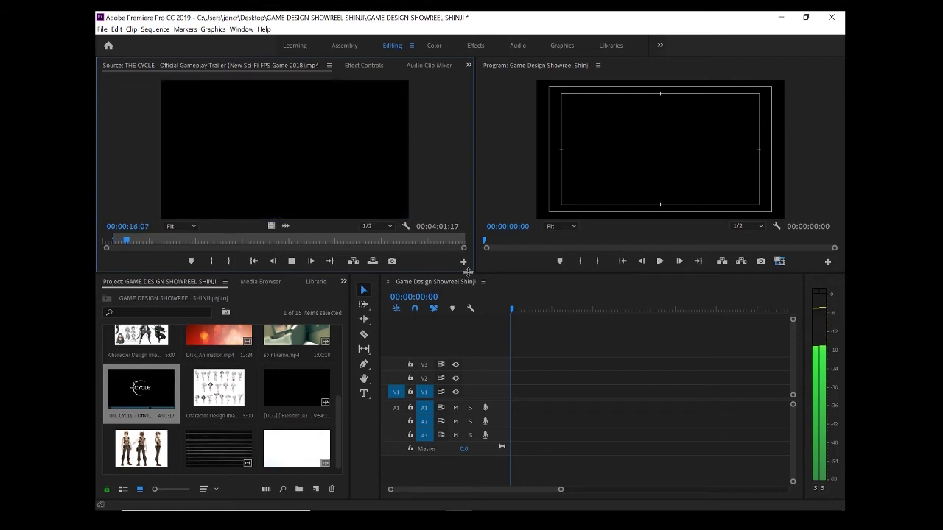
pyautogui.press('space')
pyautogui.press('j')
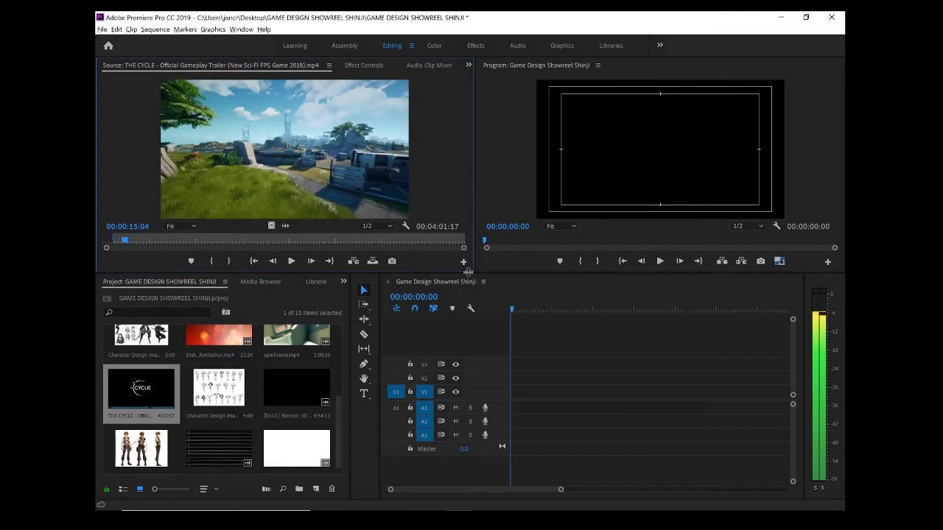
pyautogui.press('o')
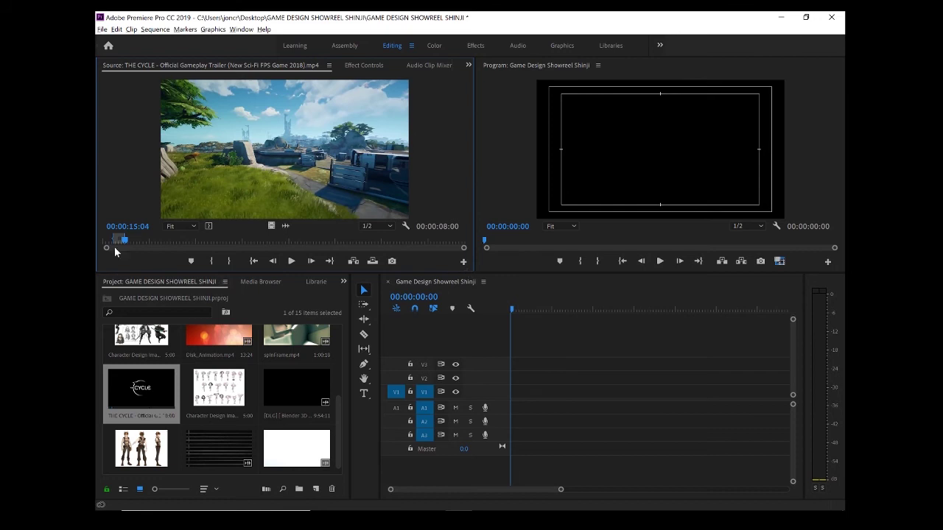
# Place only the video of the marked scenery shot at the start of track V1, keeping the existing sequence settings
pyautogui.press('l')
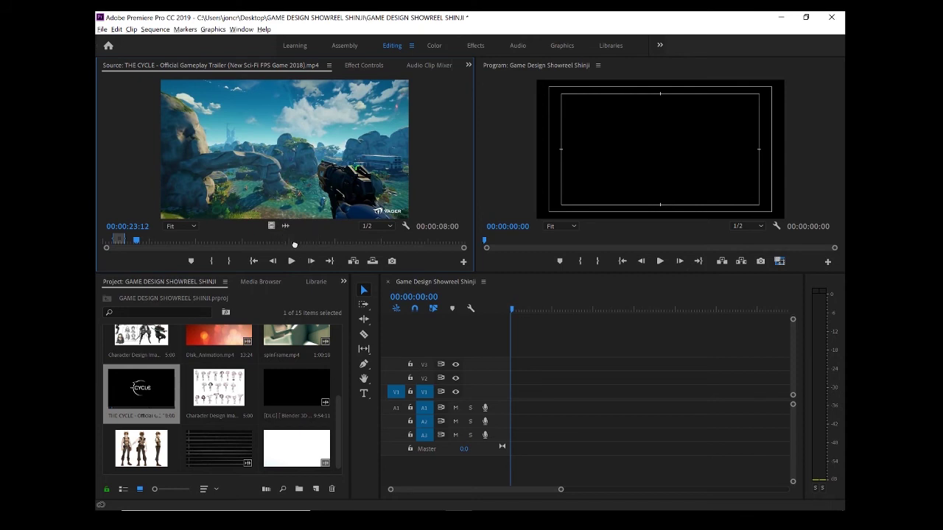
pyautogui.moveTo(475, 337); pyautogui.dragTo(511, 389)
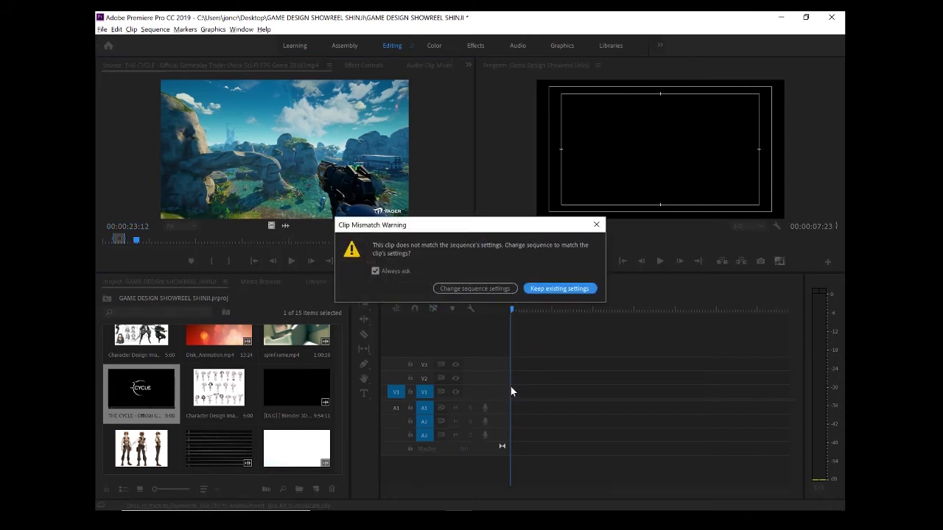
pyautogui.click(557, 288)
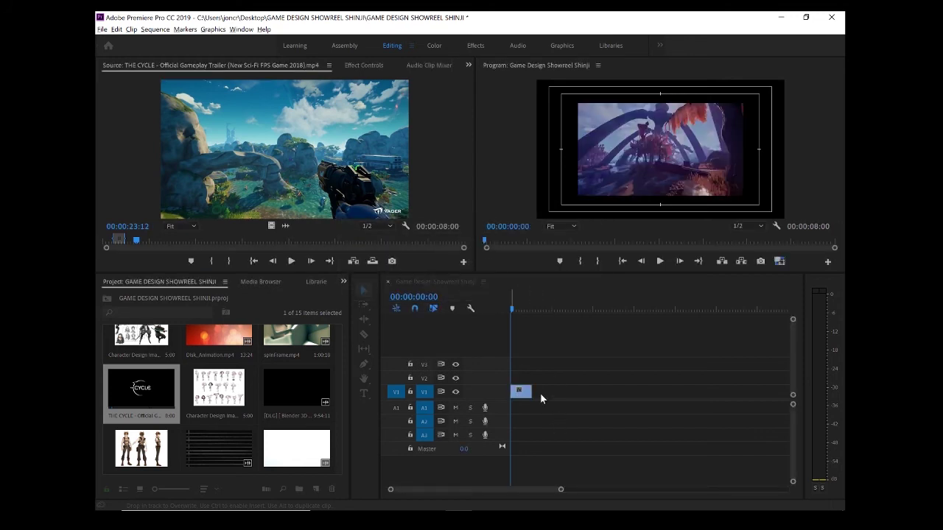
# Play the placed scenery clip from the start of the sequence to check how it looks
pyautogui.click(513, 312)
pyautogui.moveTo(513, 312)
pyautogui.mouseDown()
pyautogui.moveTo(530, 317)
pyautogui.moveTo(508, 318)
pyautogui.mouseUp()
pyautogui.press('space')
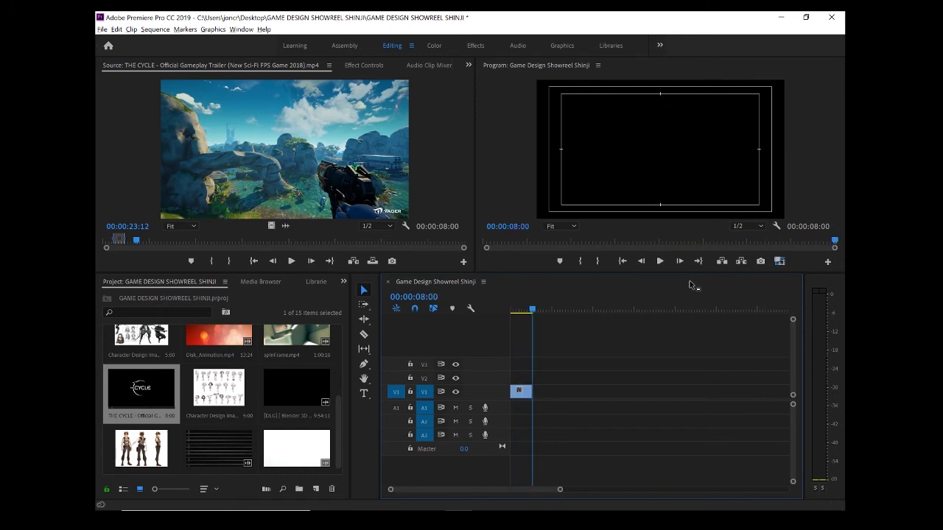
pyautogui.press('space')
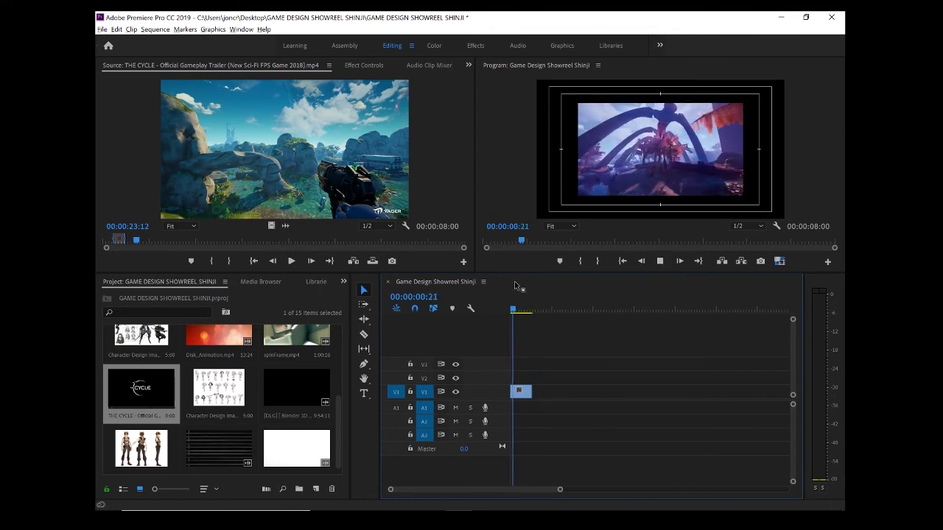
# Mark a gameplay shot of THE CYCLE trailer in the source monitor, from 00:00:46:13 to about 00:01:02
pyautogui.click(143, 240)
pyautogui.moveTo(143, 242); pyautogui.dragTo(169, 243)
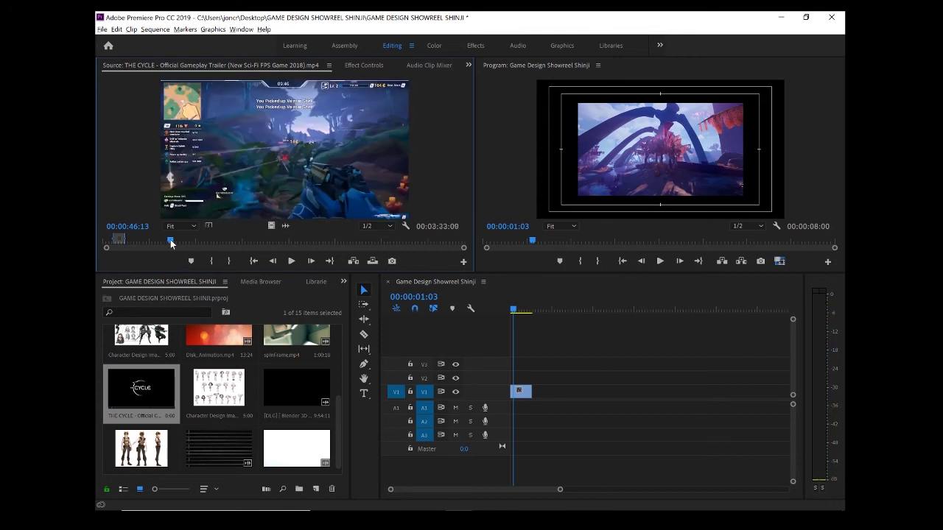
pyautogui.press('space')
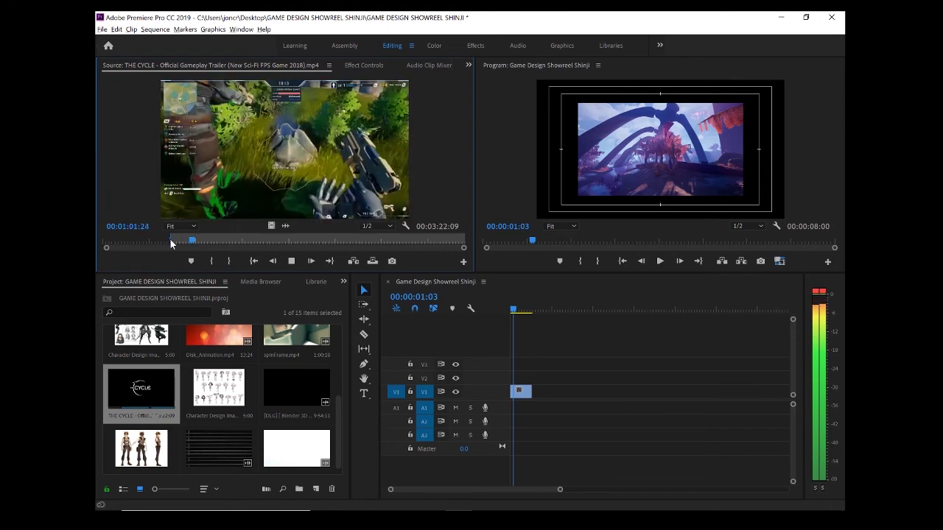
pyautogui.press('o')
pyautogui.press('space')
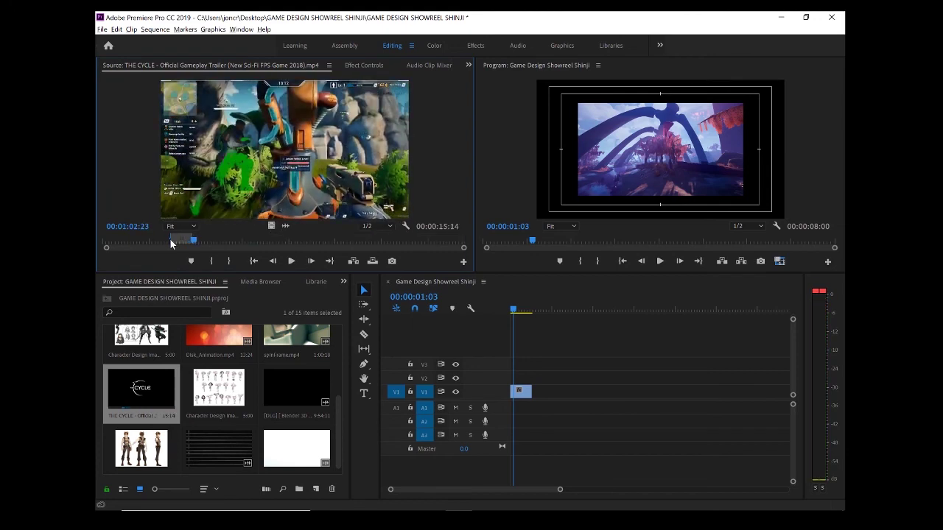
# Add only the video of the marked gameplay shot on V1 directly after the scenery clip and scrub through the sequence
pyautogui.moveTo(294, 236); pyautogui.dragTo(542, 398)
pyautogui.moveTo(526, 309)
pyautogui.mouseDown()
pyautogui.moveTo(561, 315)
pyautogui.moveTo(520, 316)
pyautogui.moveTo(561, 321)
pyautogui.moveTo(512, 317)
pyautogui.mouseUp()
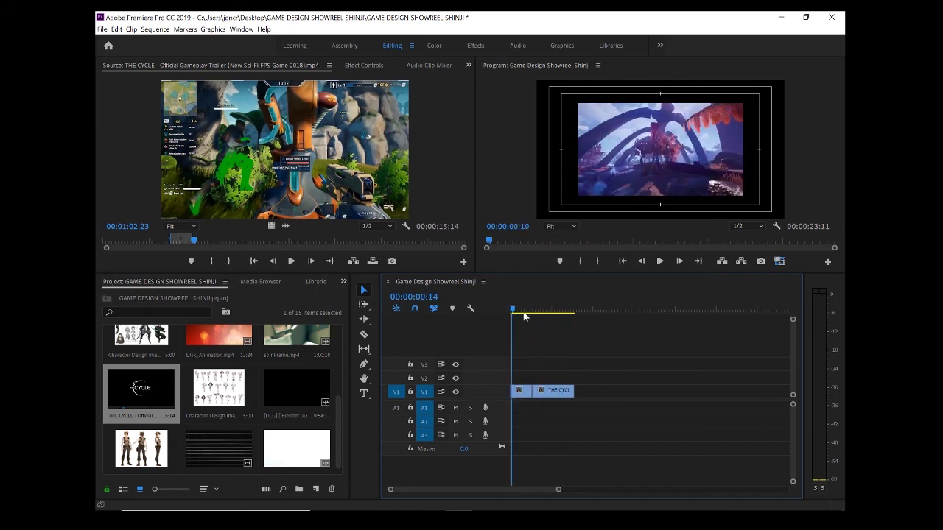
pyautogui.moveTo(335, 418); pyautogui.dragTo(345, 435)
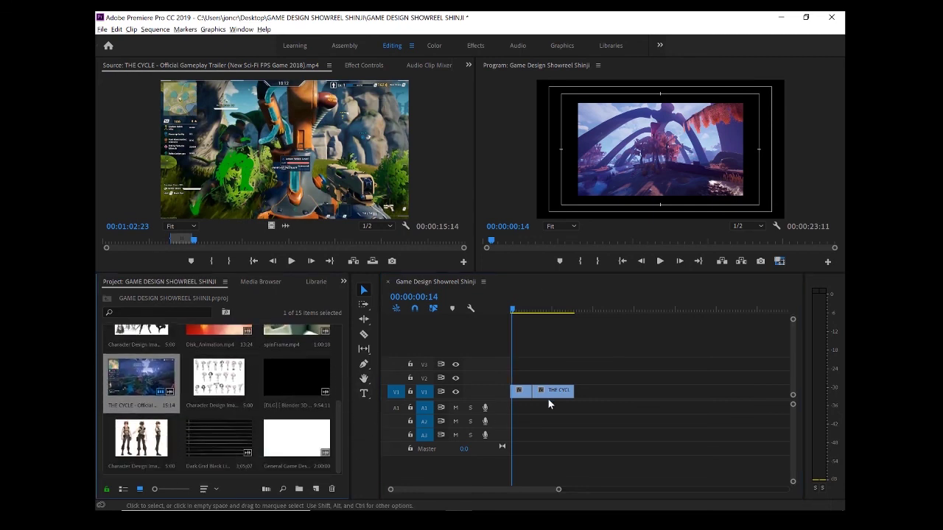
pyautogui.moveTo(543, 308); pyautogui.dragTo(566, 317)
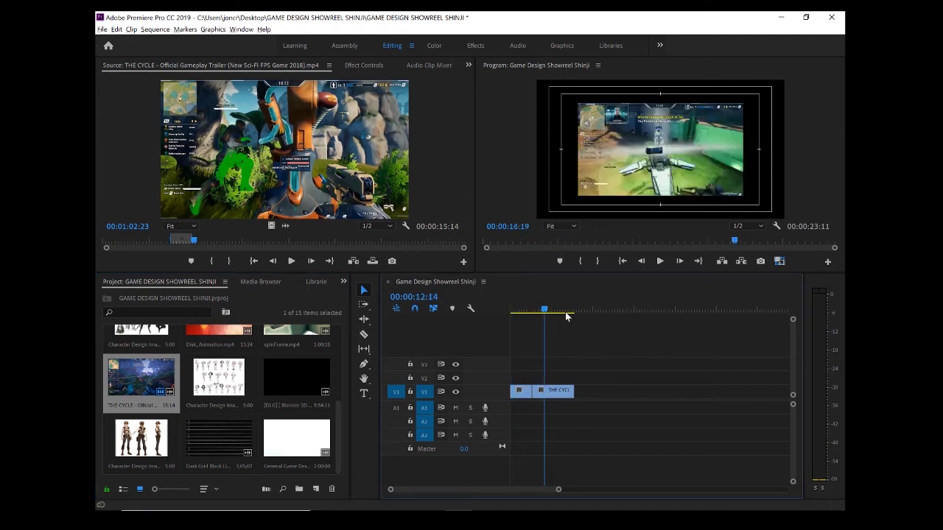